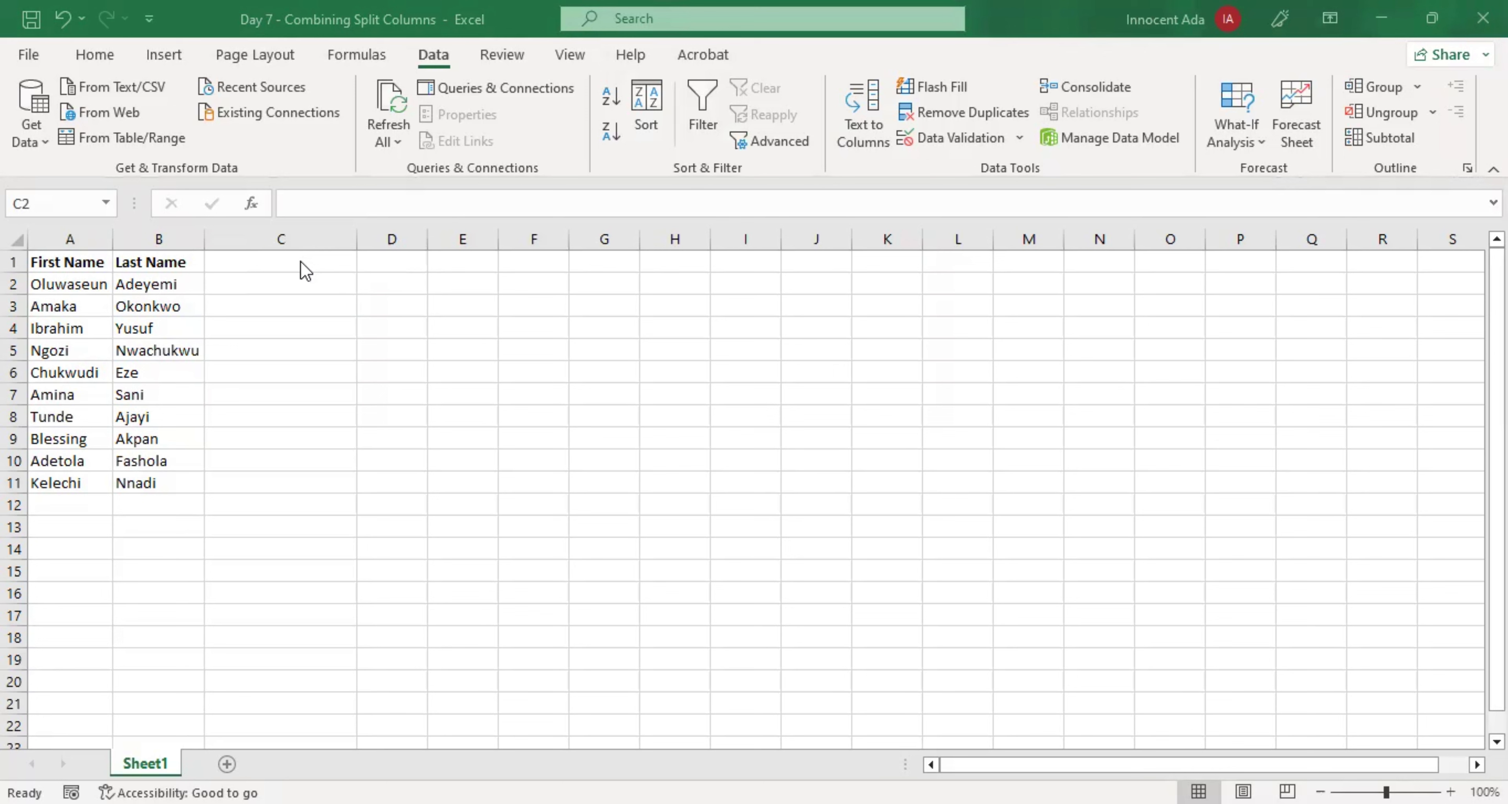
Step: Enter =TEXTJOIN(" ",TRUE,A2,B2) in C2 to join the first and last name with a space, ignoring empty cells
{"action": "left_click", "coordinate": [246, 285]}
{"action": "type", "text": "="}
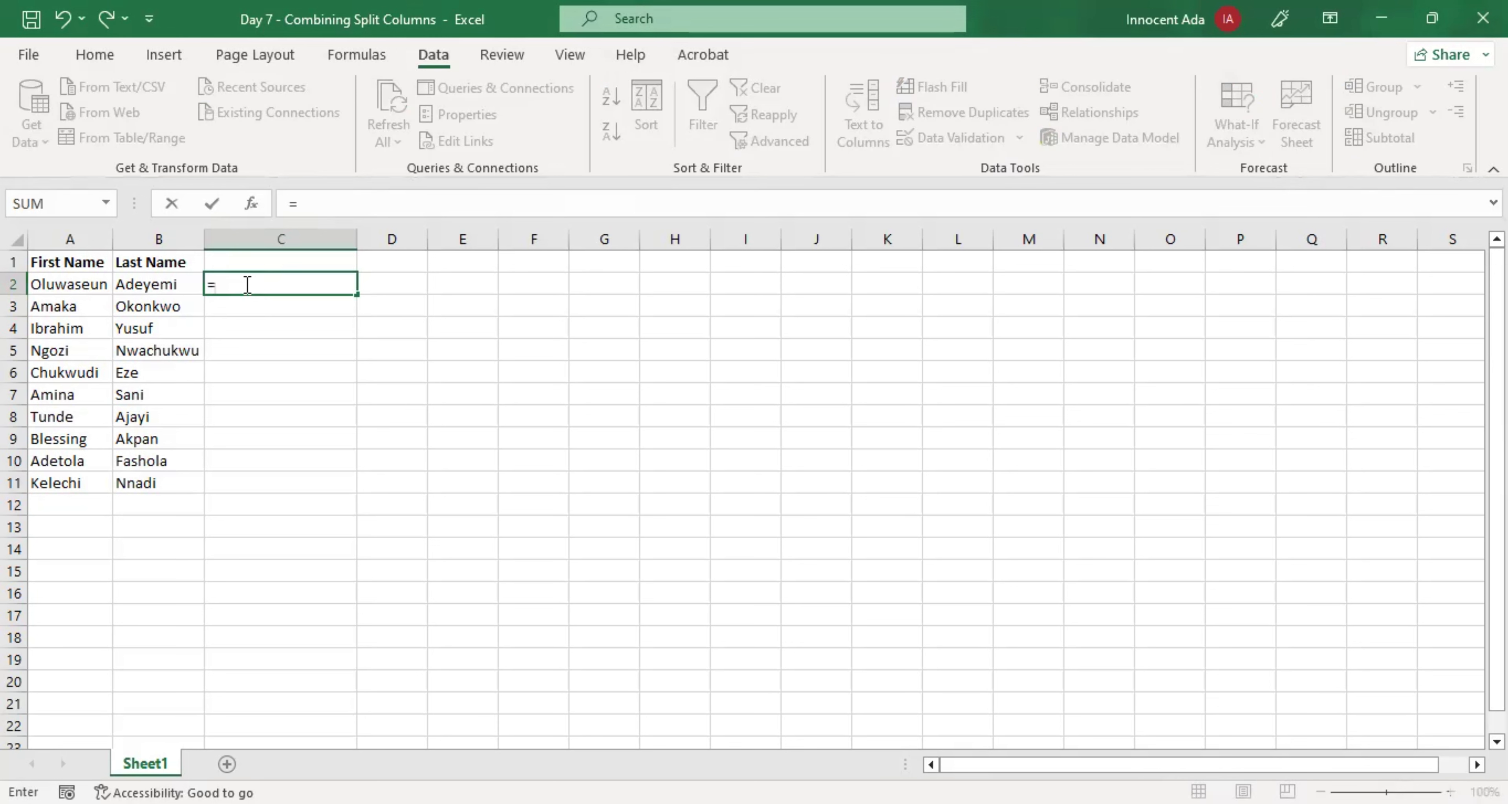
{"action": "type", "text": "TEXTJOIN"}
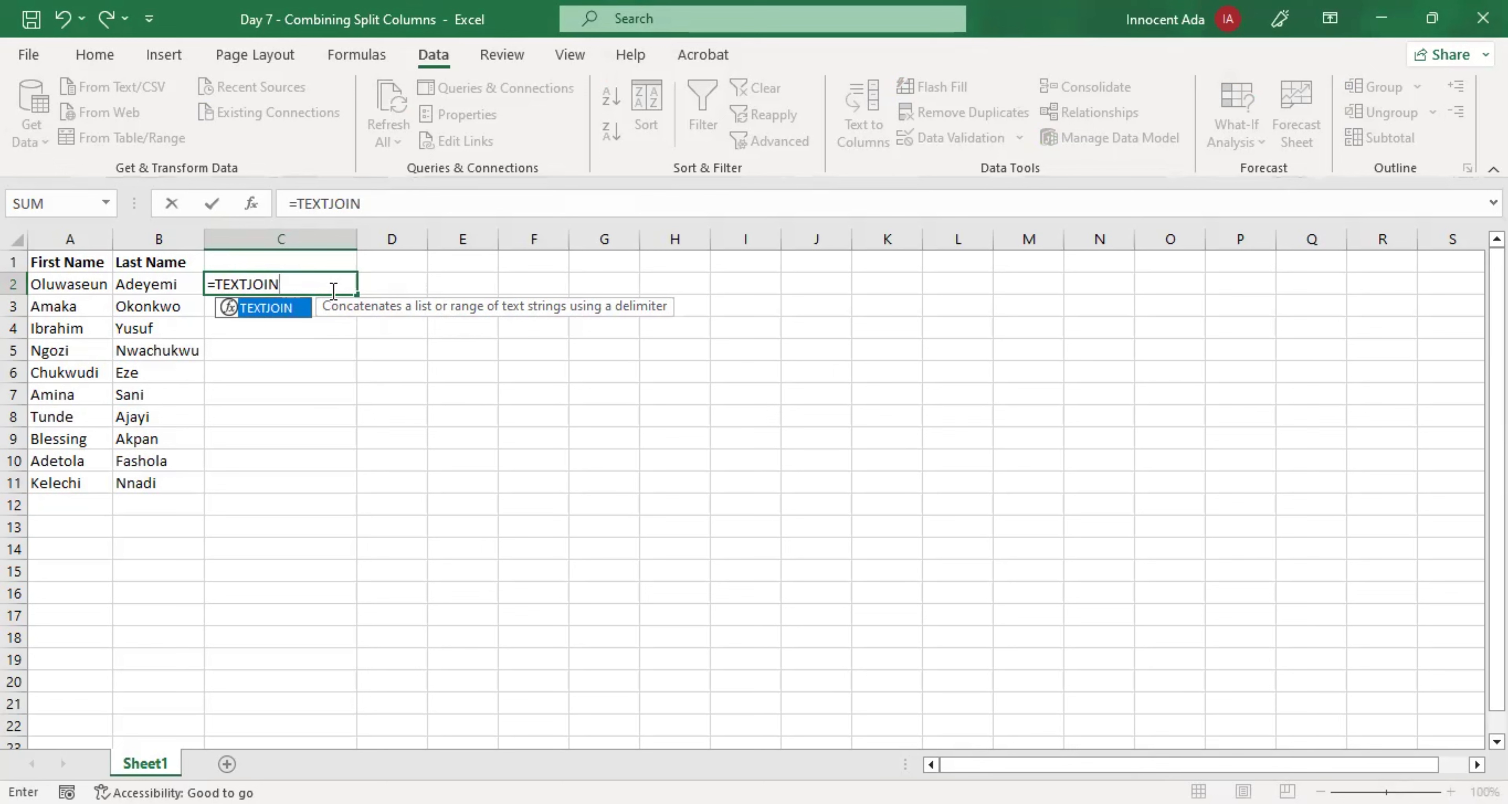
{"action": "type", "text": "("}
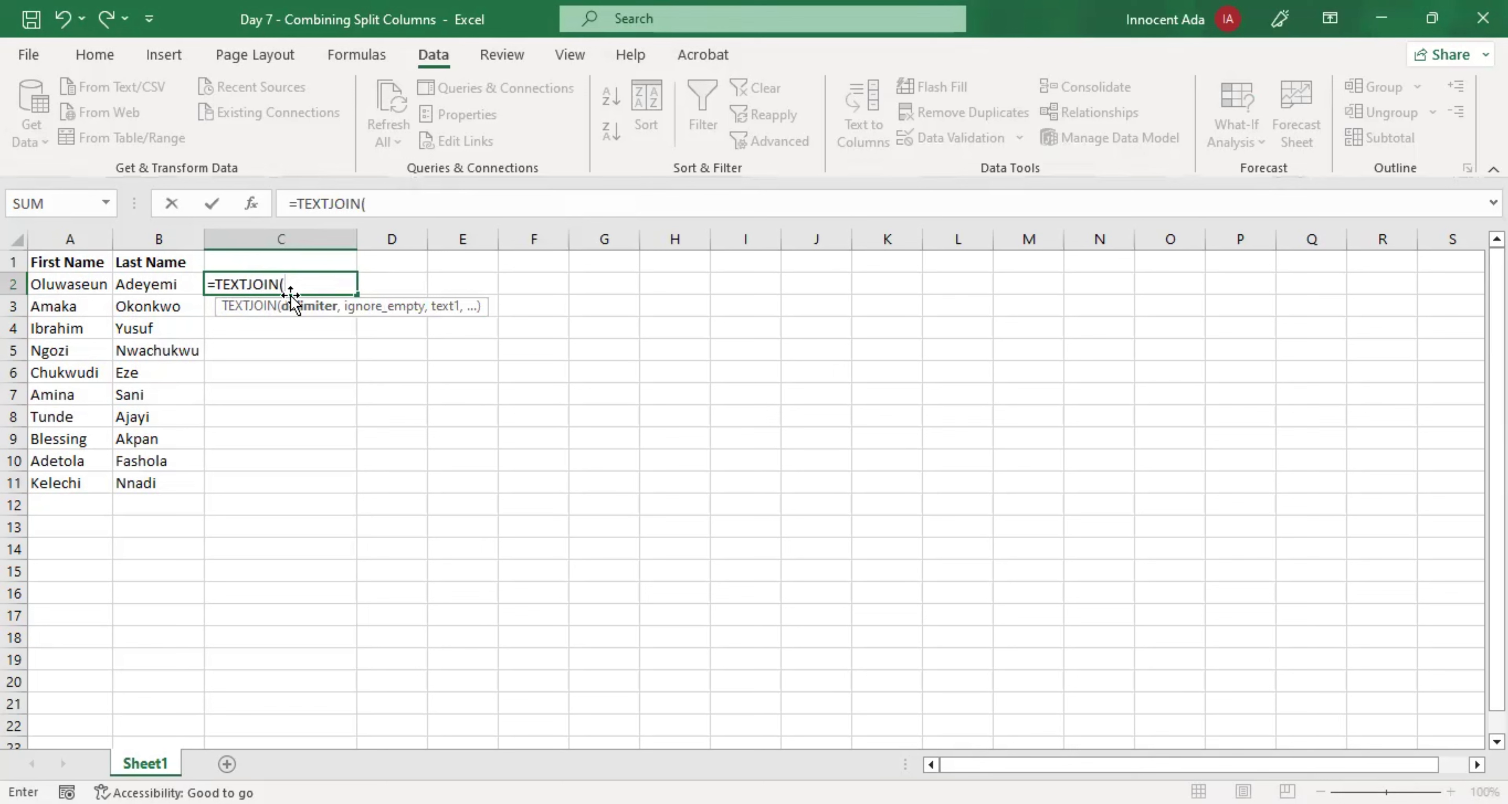
{"action": "type", "text": "\""}
{"action": "type", "text": "\","}
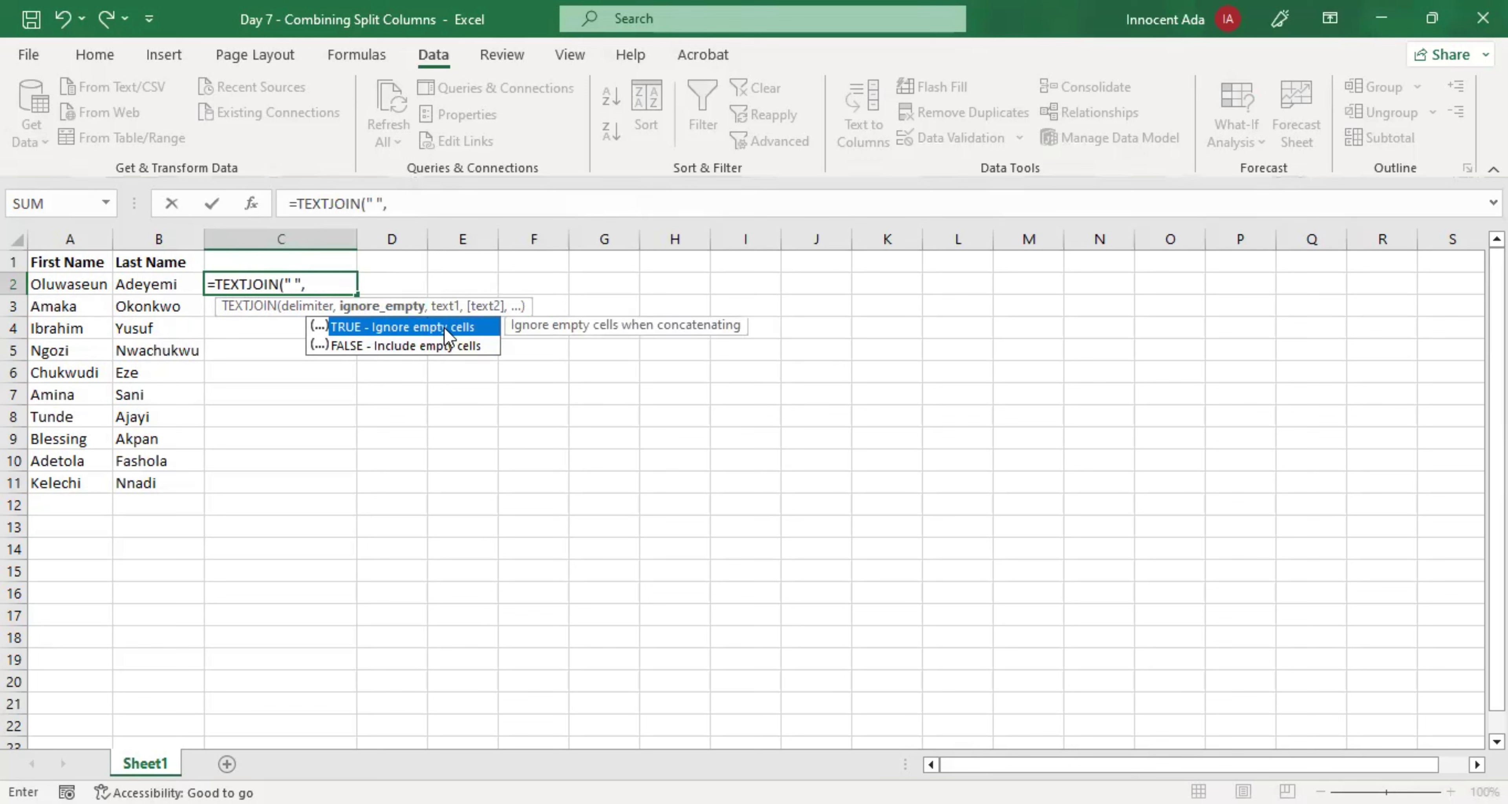
{"action": "type", "text": "TRUE"}
{"action": "type", "text": ","}
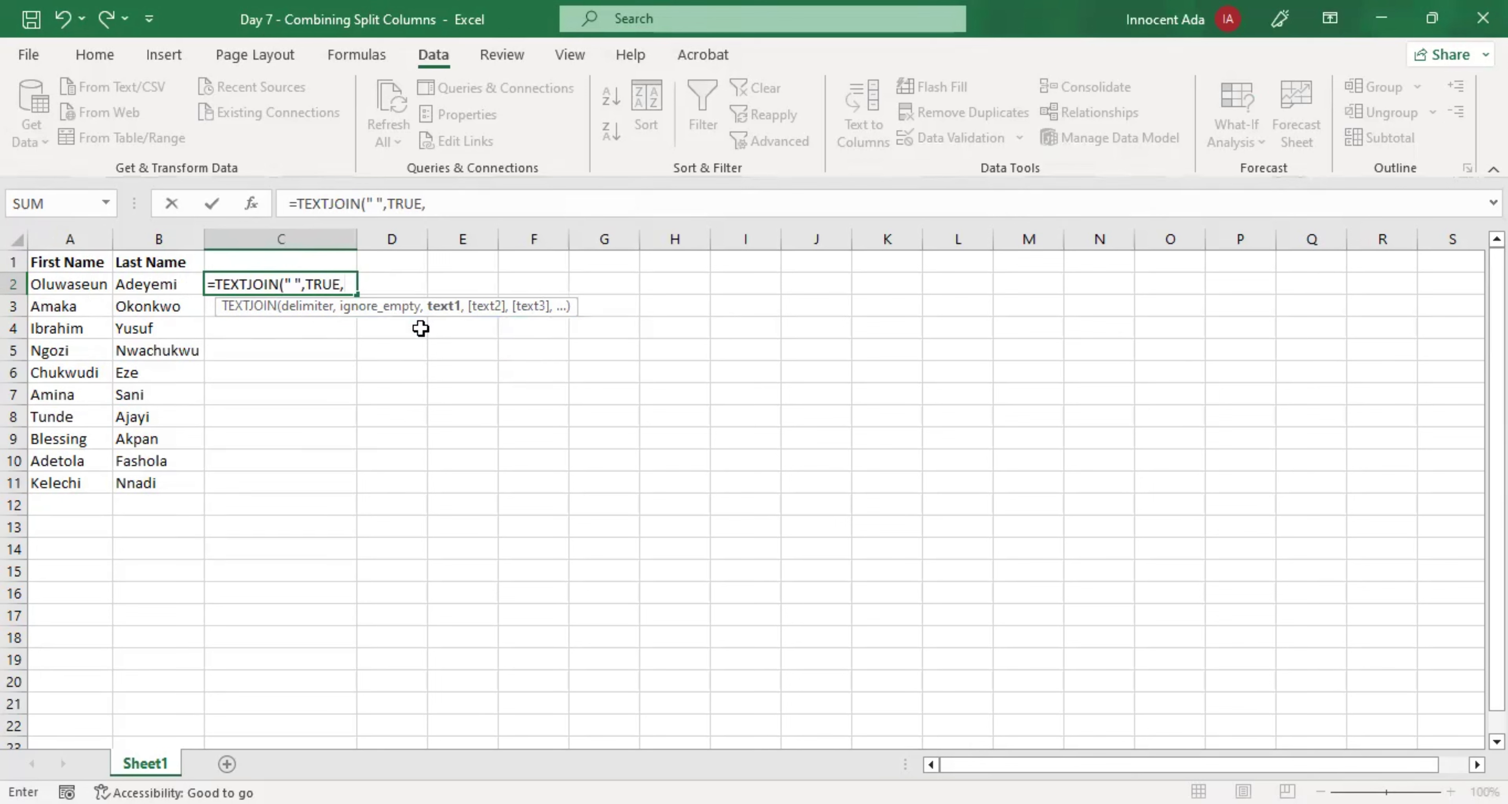
{"action": "left_click", "coordinate": [79, 286]}
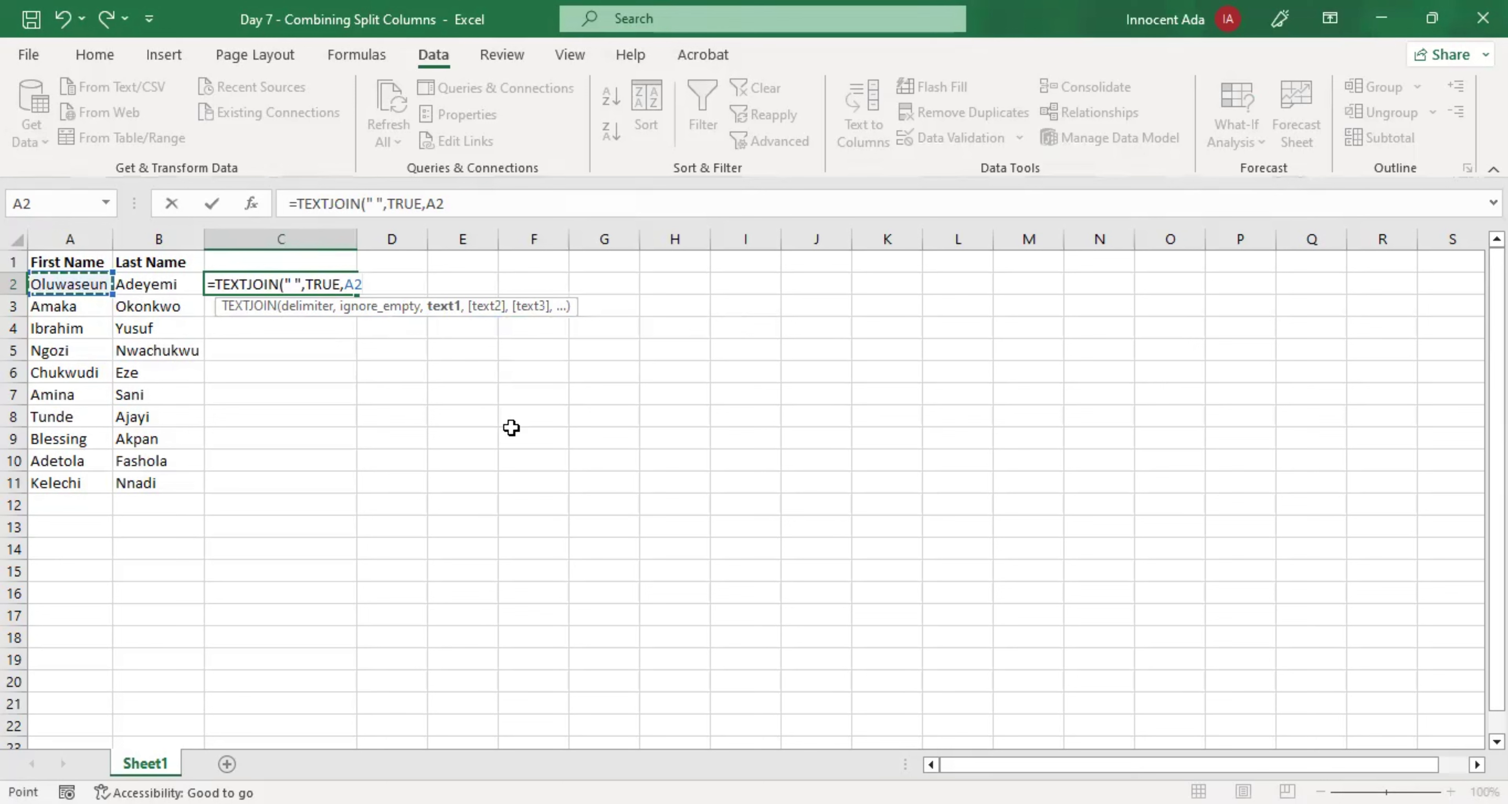
{"action": "type", "text": ","}
{"action": "left_click", "coordinate": [156, 292]}
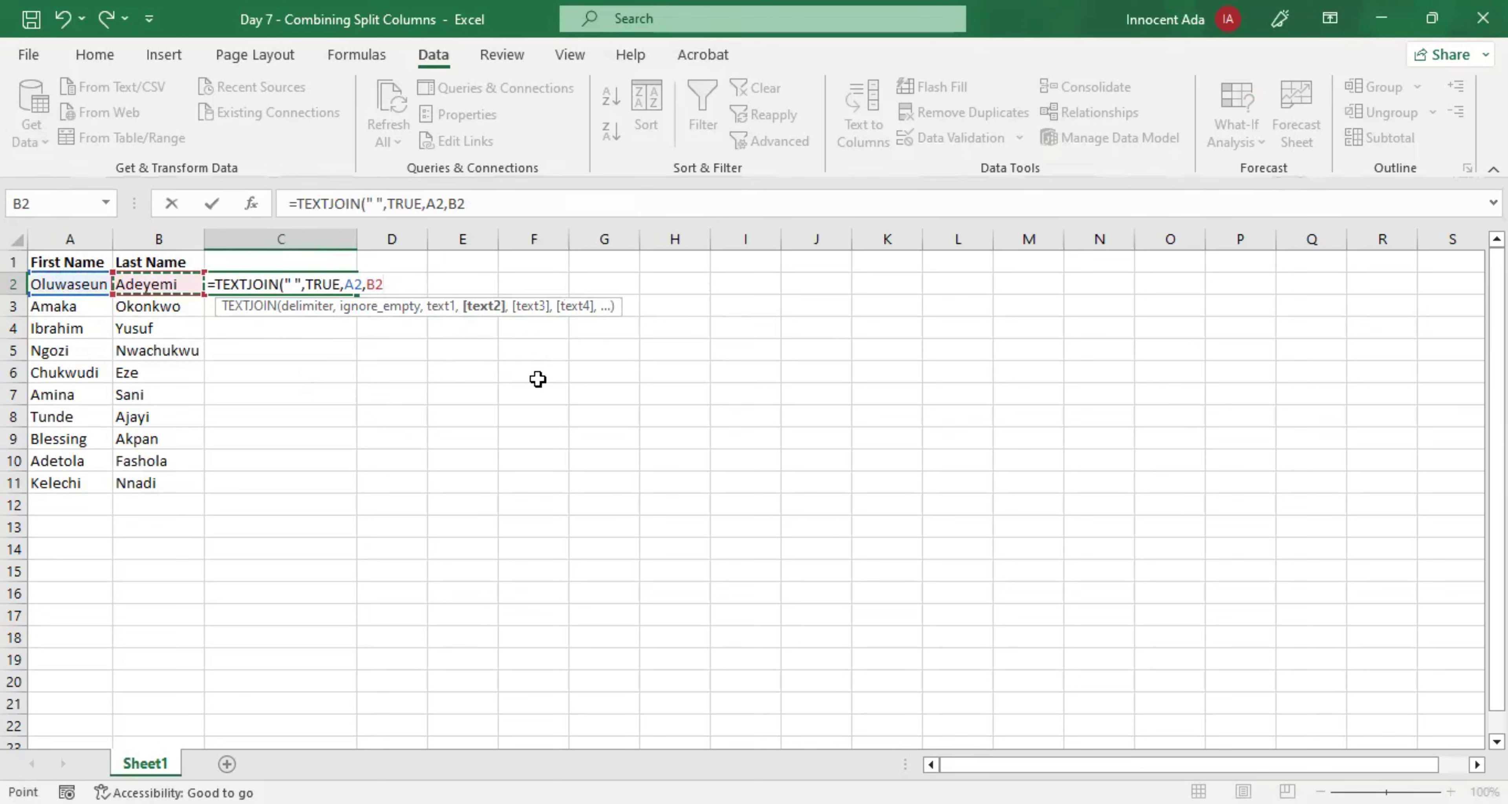
{"action": "type", "text": ")"}
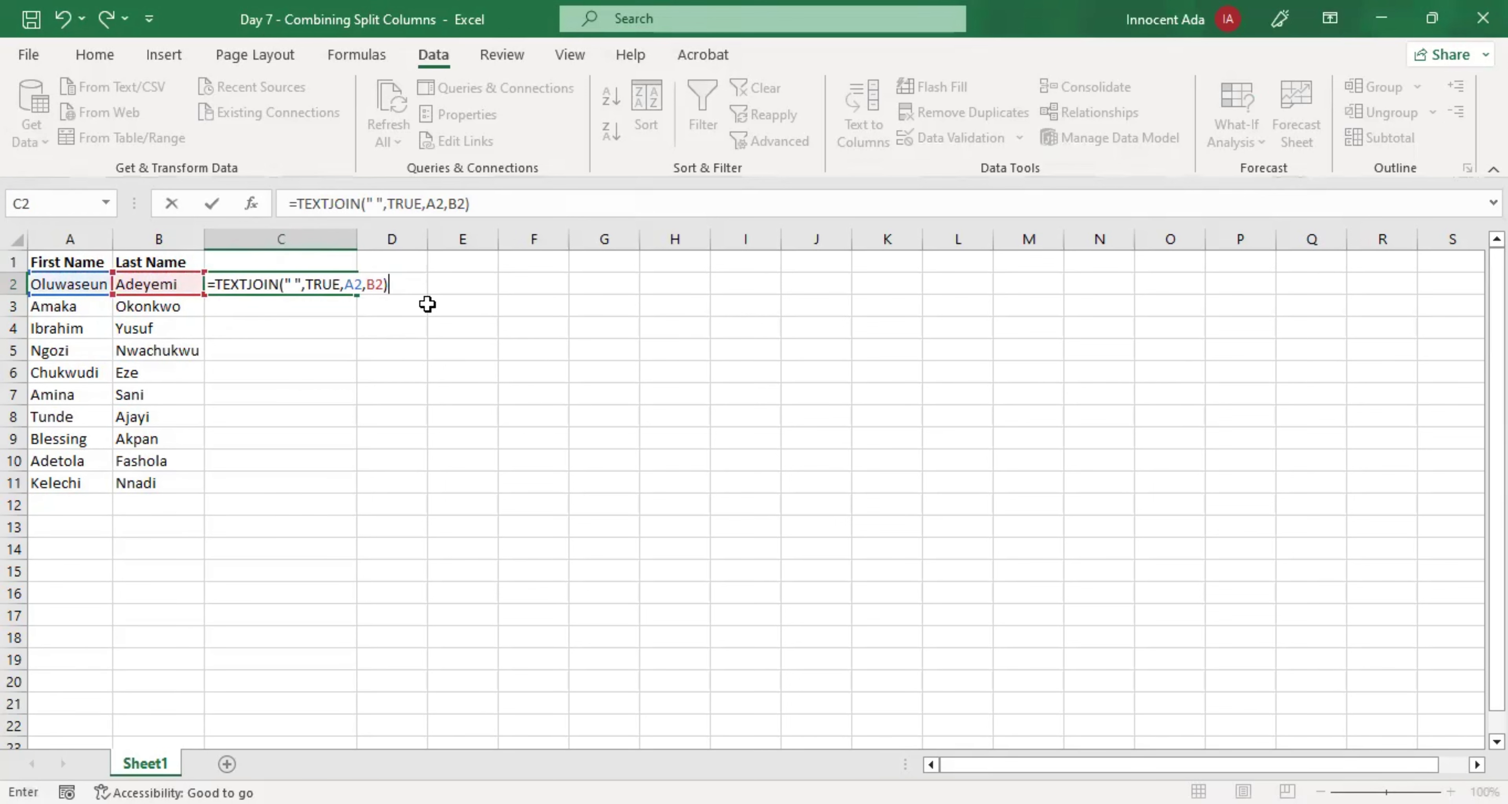
{"action": "key", "text": "Return"}
Step: Fill the TEXTJOIN formula from C2 down to C11
{"action": "left_click", "coordinate": [292, 281]}
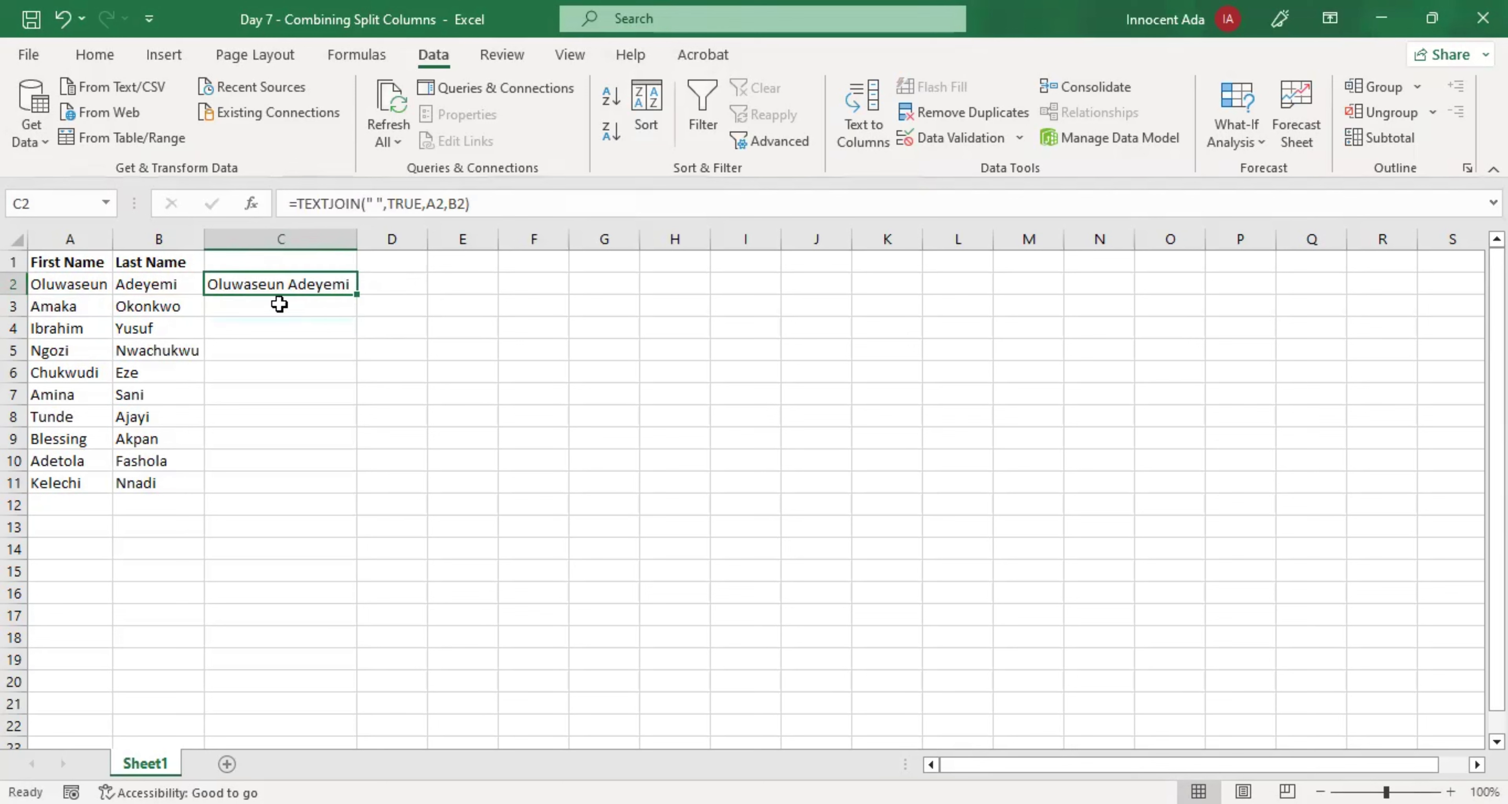
{"action": "left_click", "coordinate": [63, 289]}
{"action": "left_click", "coordinate": [138, 287]}
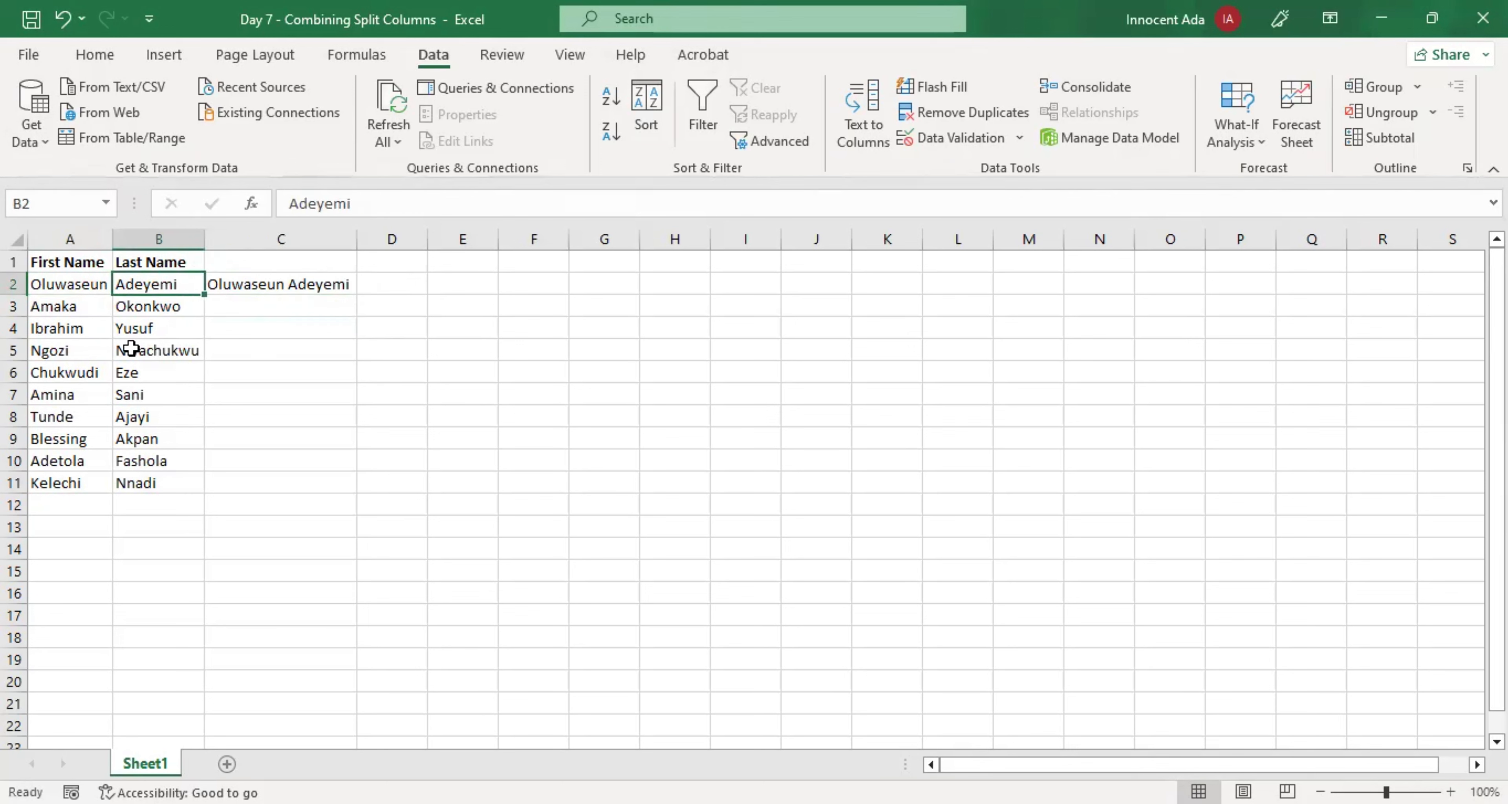
{"action": "left_click", "coordinate": [266, 286]}
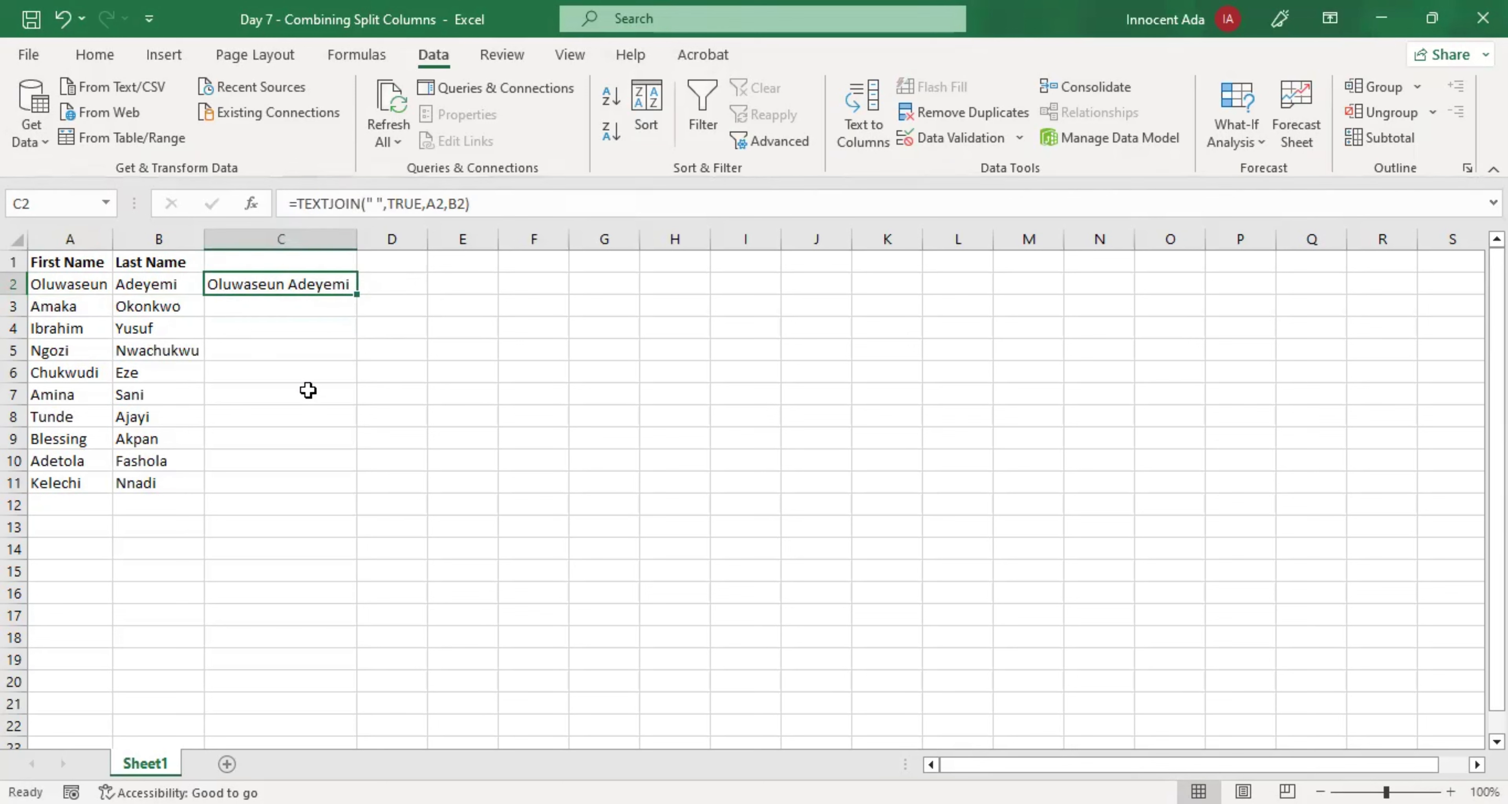
{"action": "double_click", "coordinate": [358, 298]}
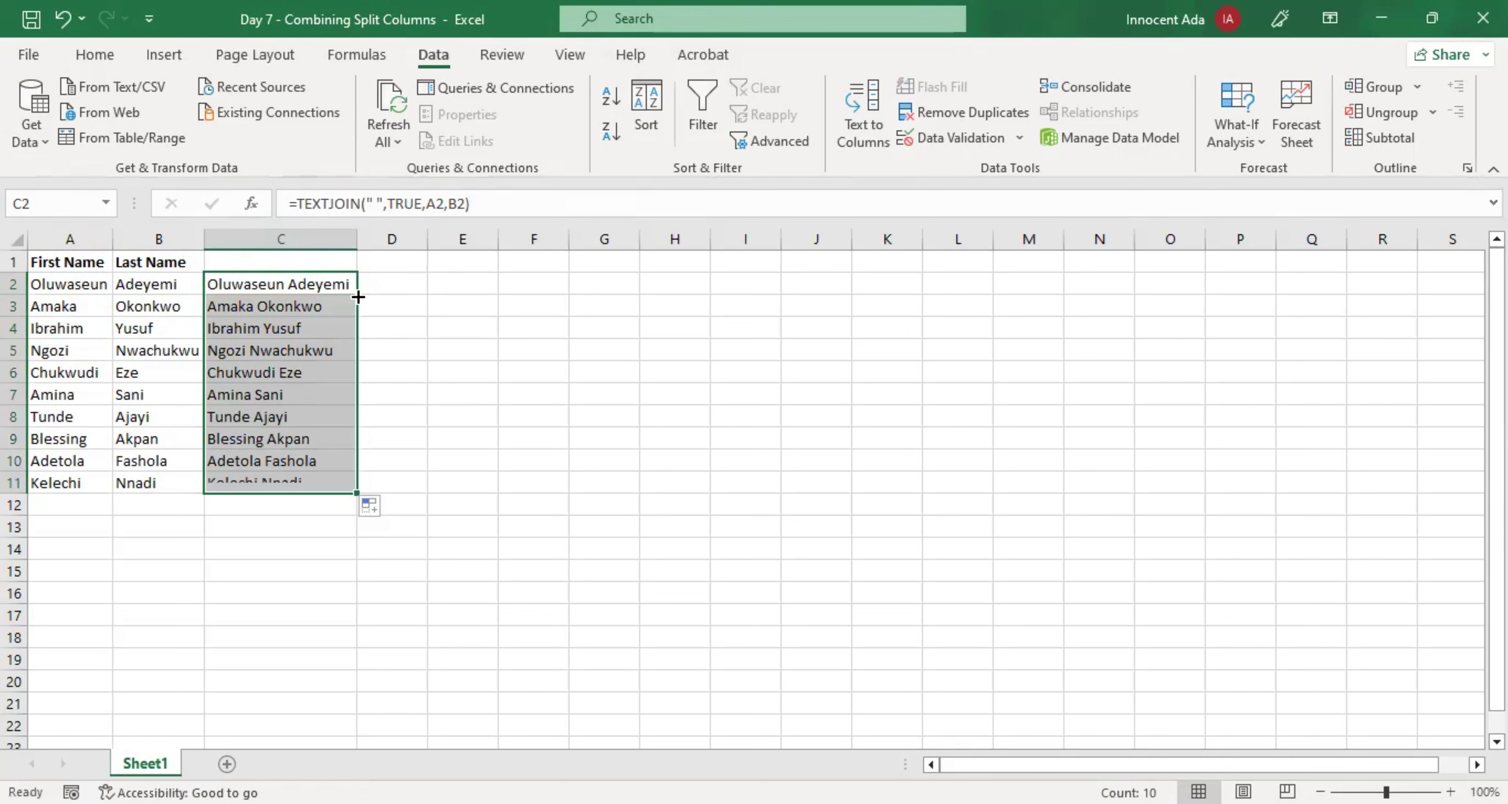
{"action": "left_click", "coordinate": [286, 505]}
Step: Enter =CONCATENATE(A2," ",B2) in D2 to combine the first and last name with a space
{"action": "left_click", "coordinate": [391, 291]}
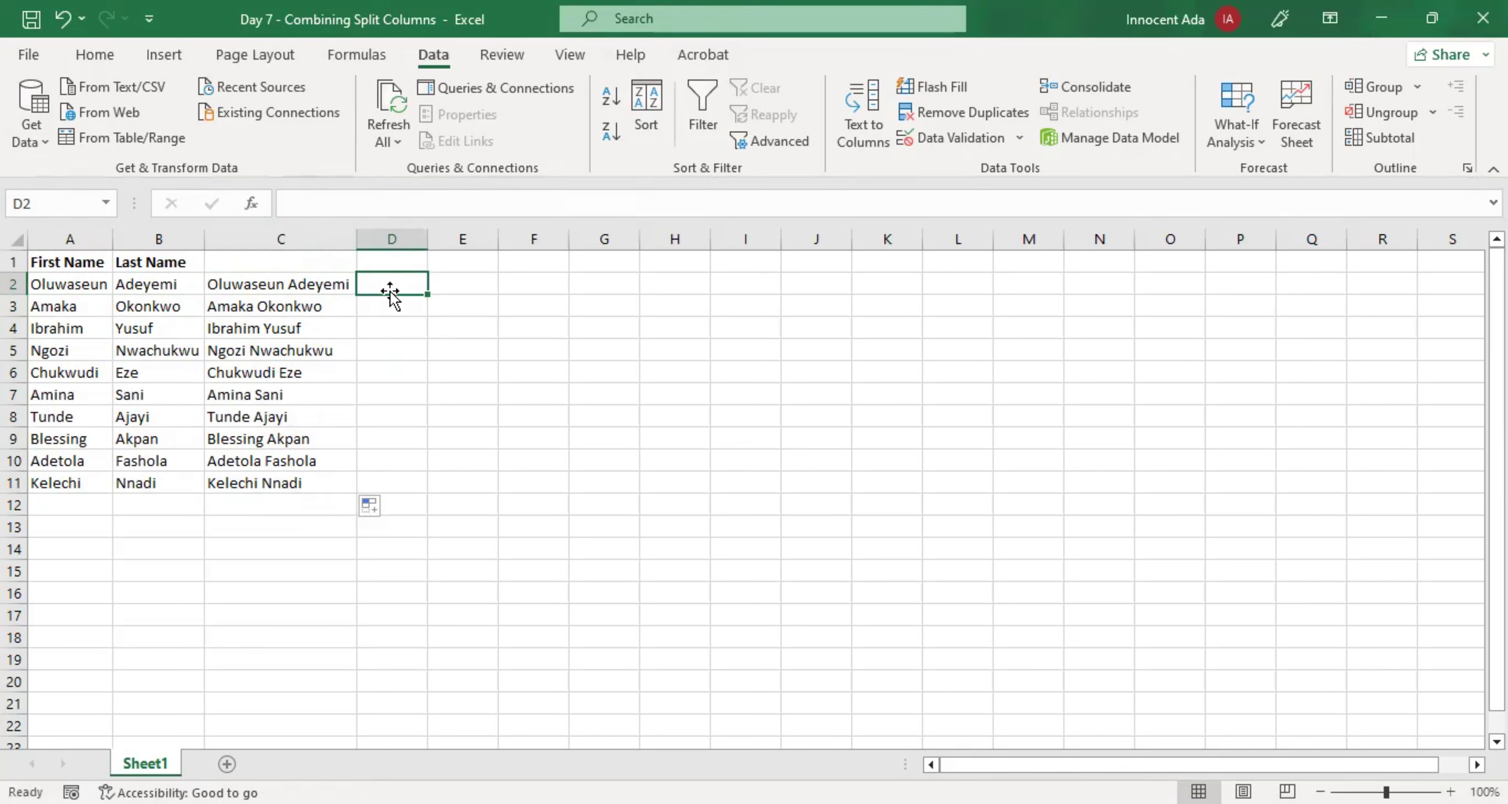
{"action": "type", "text": "=CONCATENATE"}
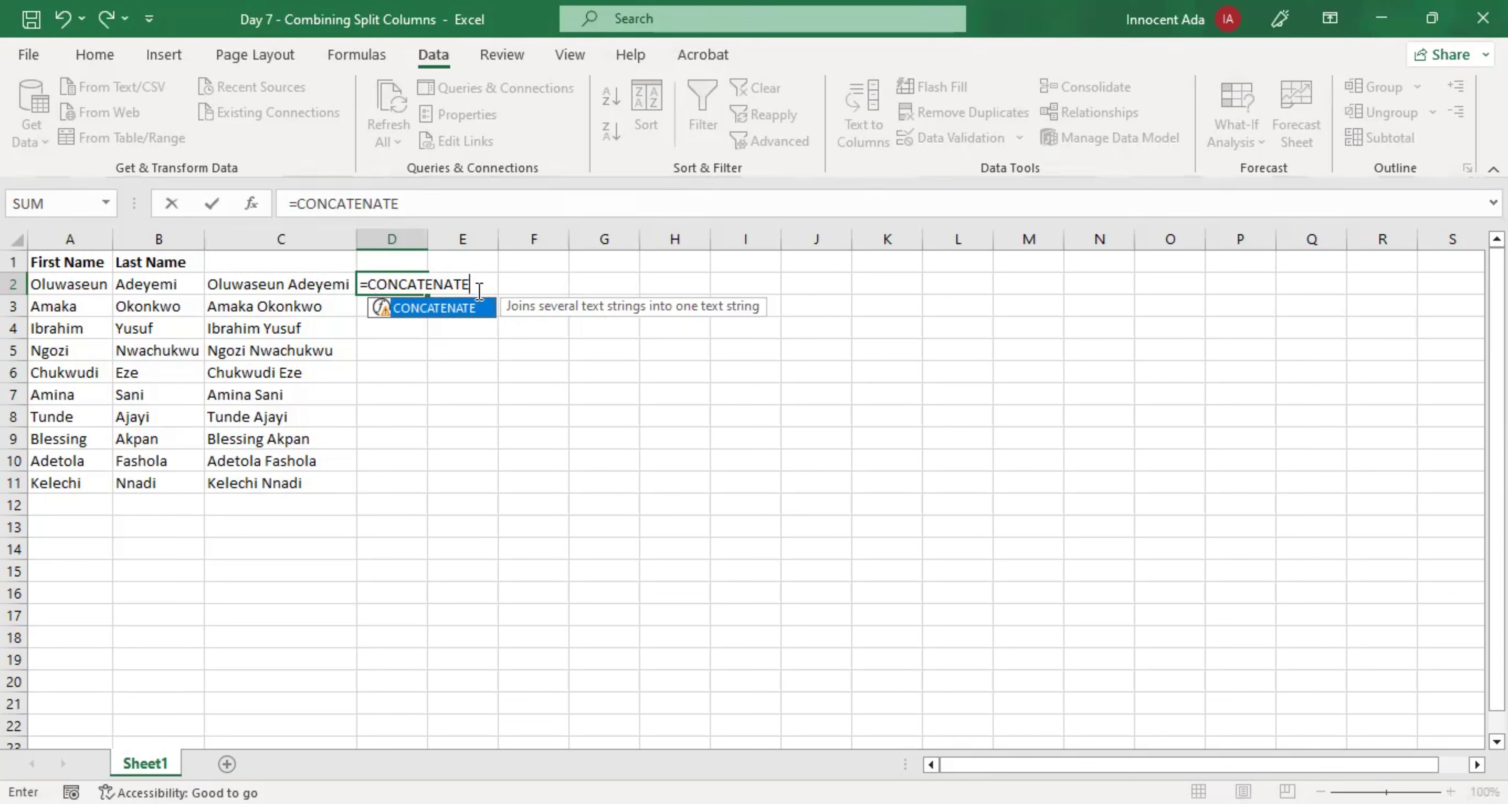
{"action": "type", "text": "("}
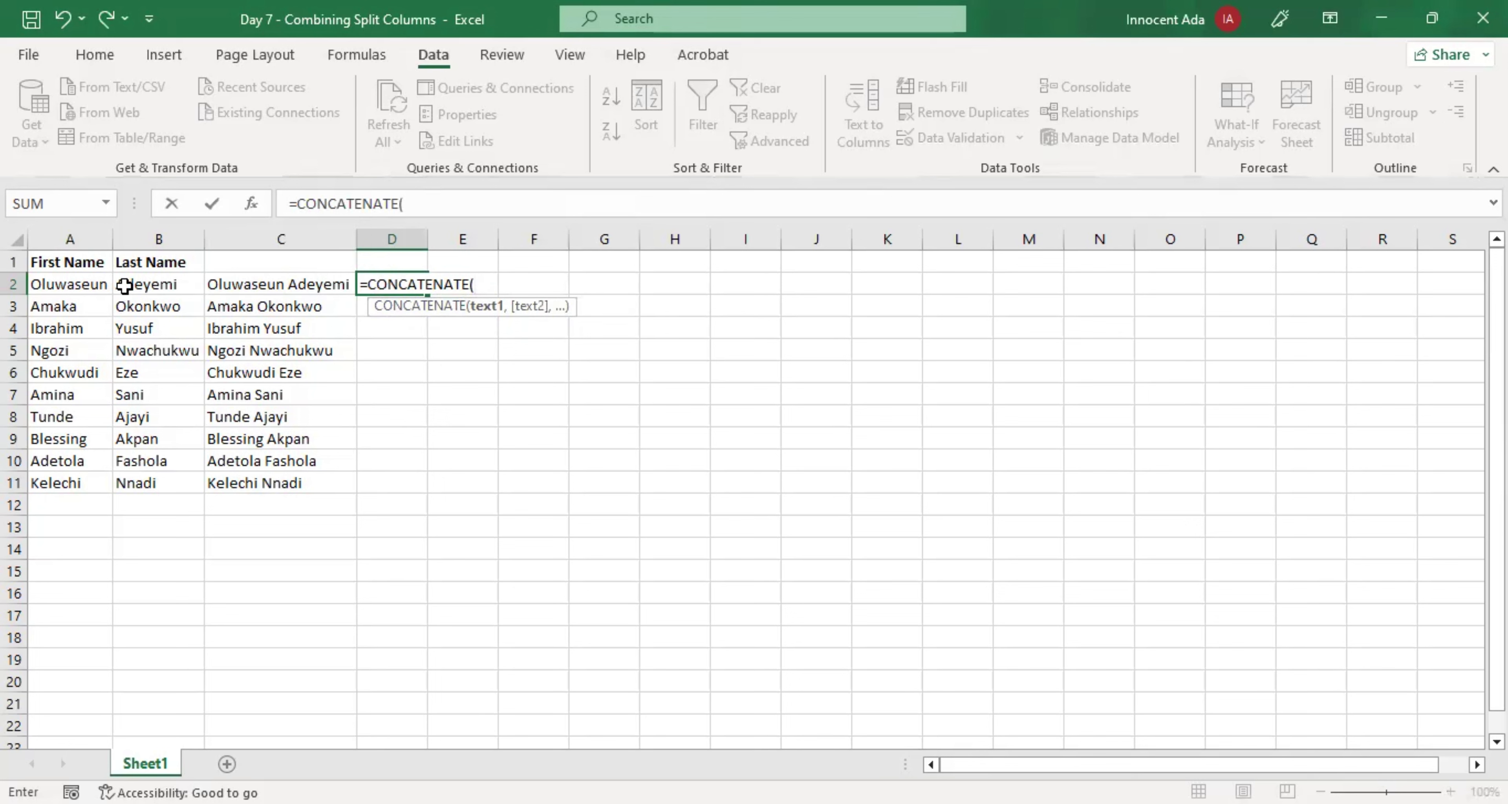
{"action": "left_click", "coordinate": [65, 282]}
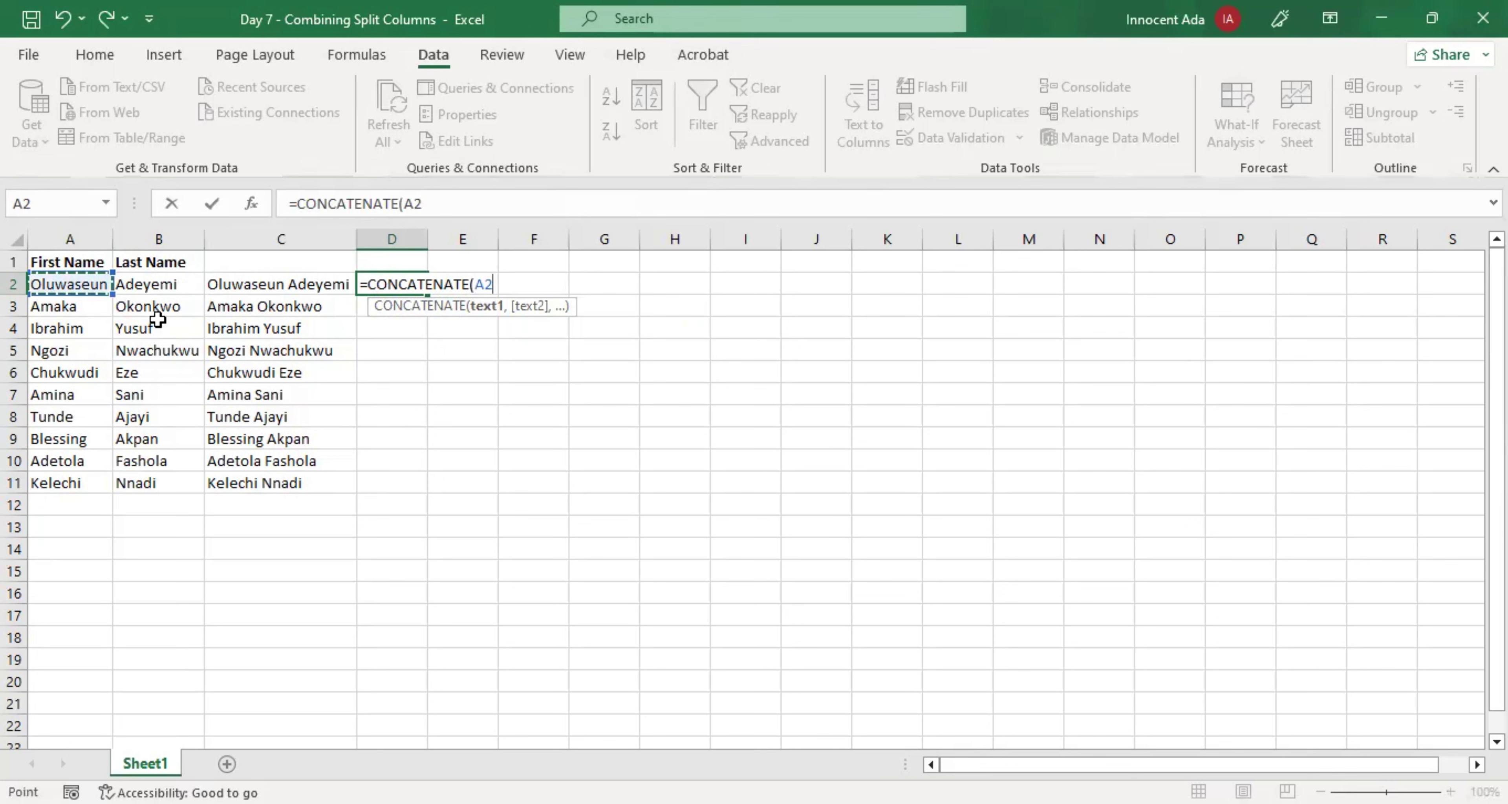
{"action": "type", "text": ","}
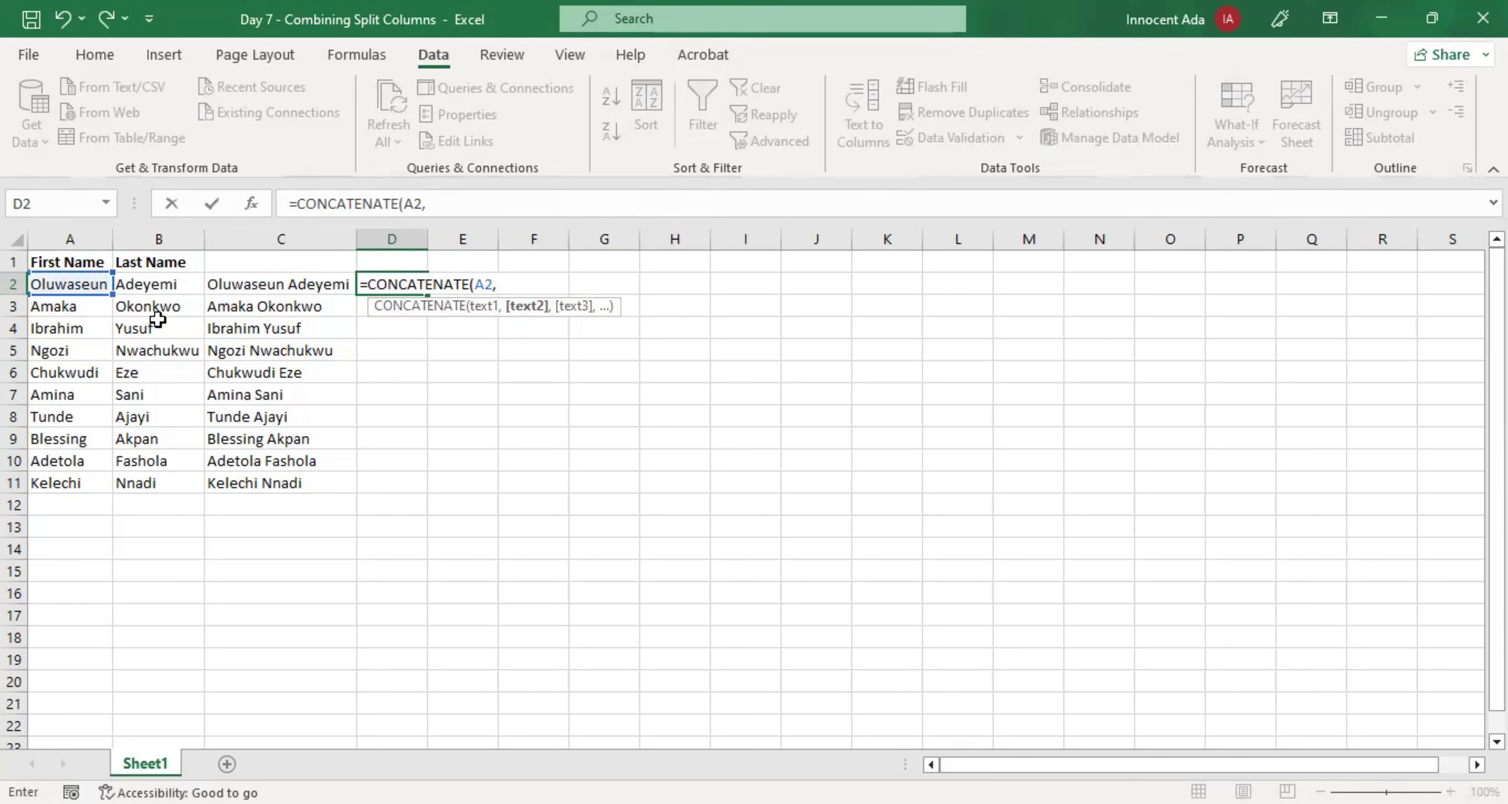
{"action": "type", "text": "\" \","}
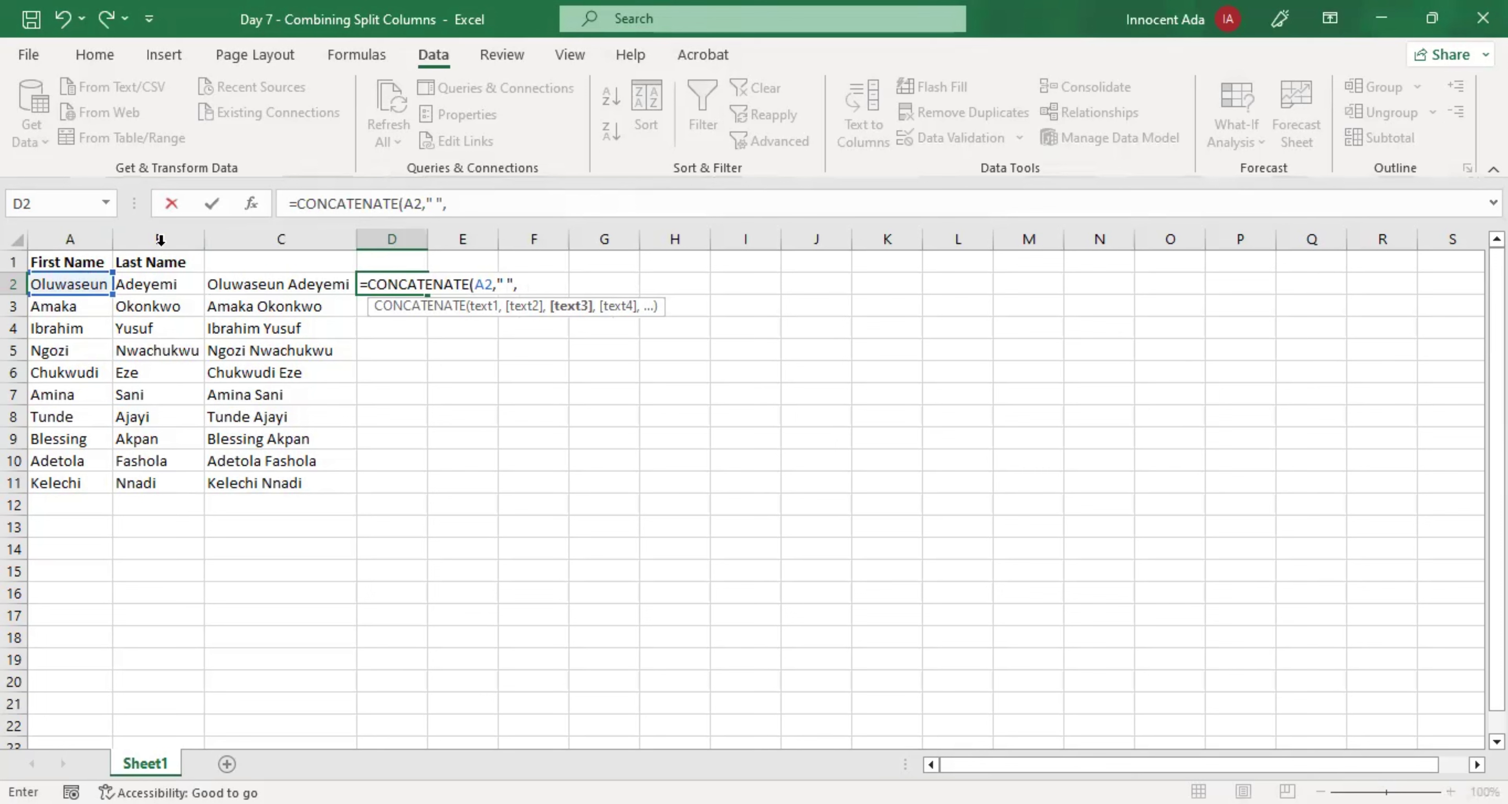
{"action": "left_click", "coordinate": [155, 287]}
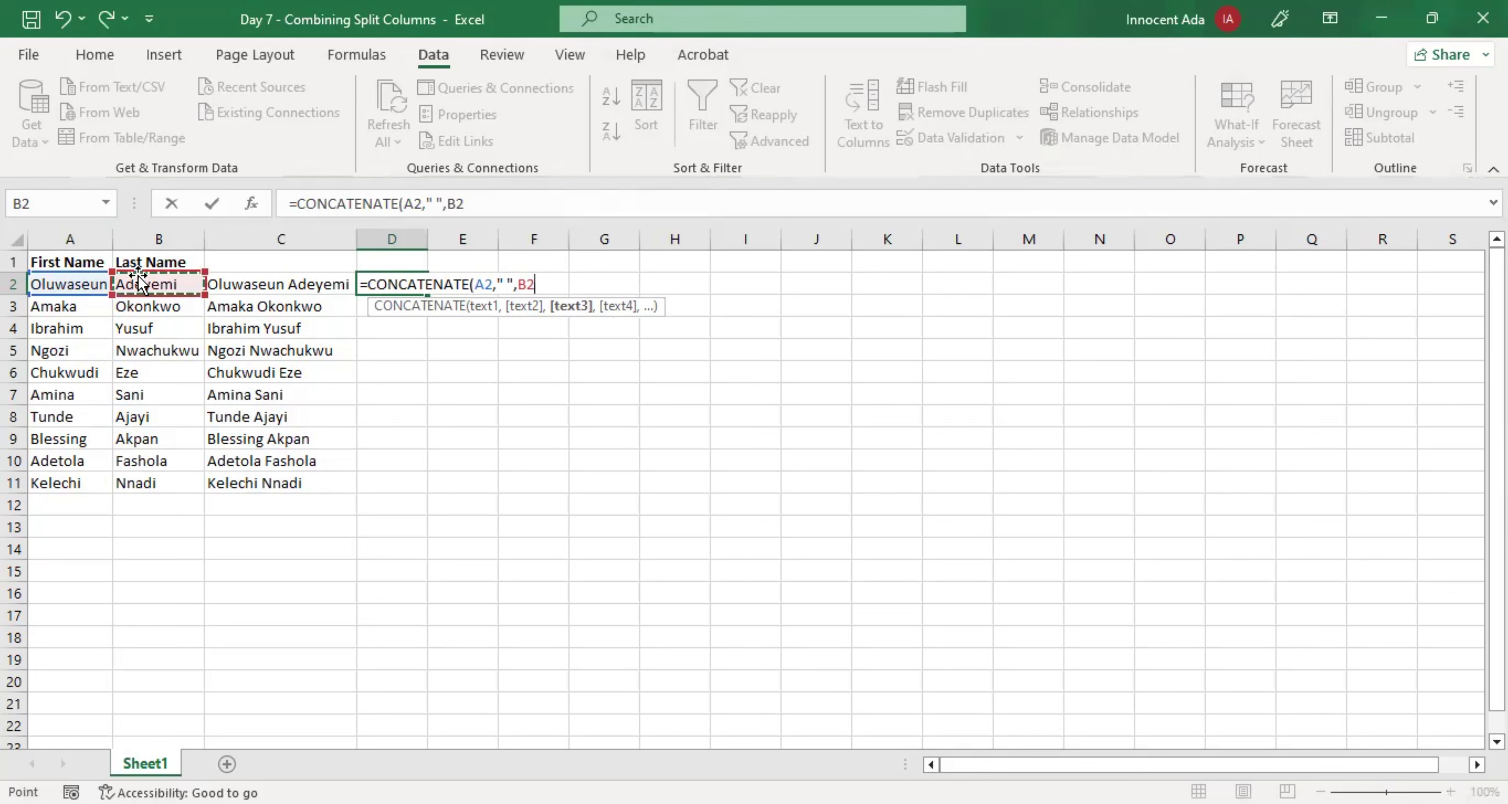
{"action": "type", "text": ")"}
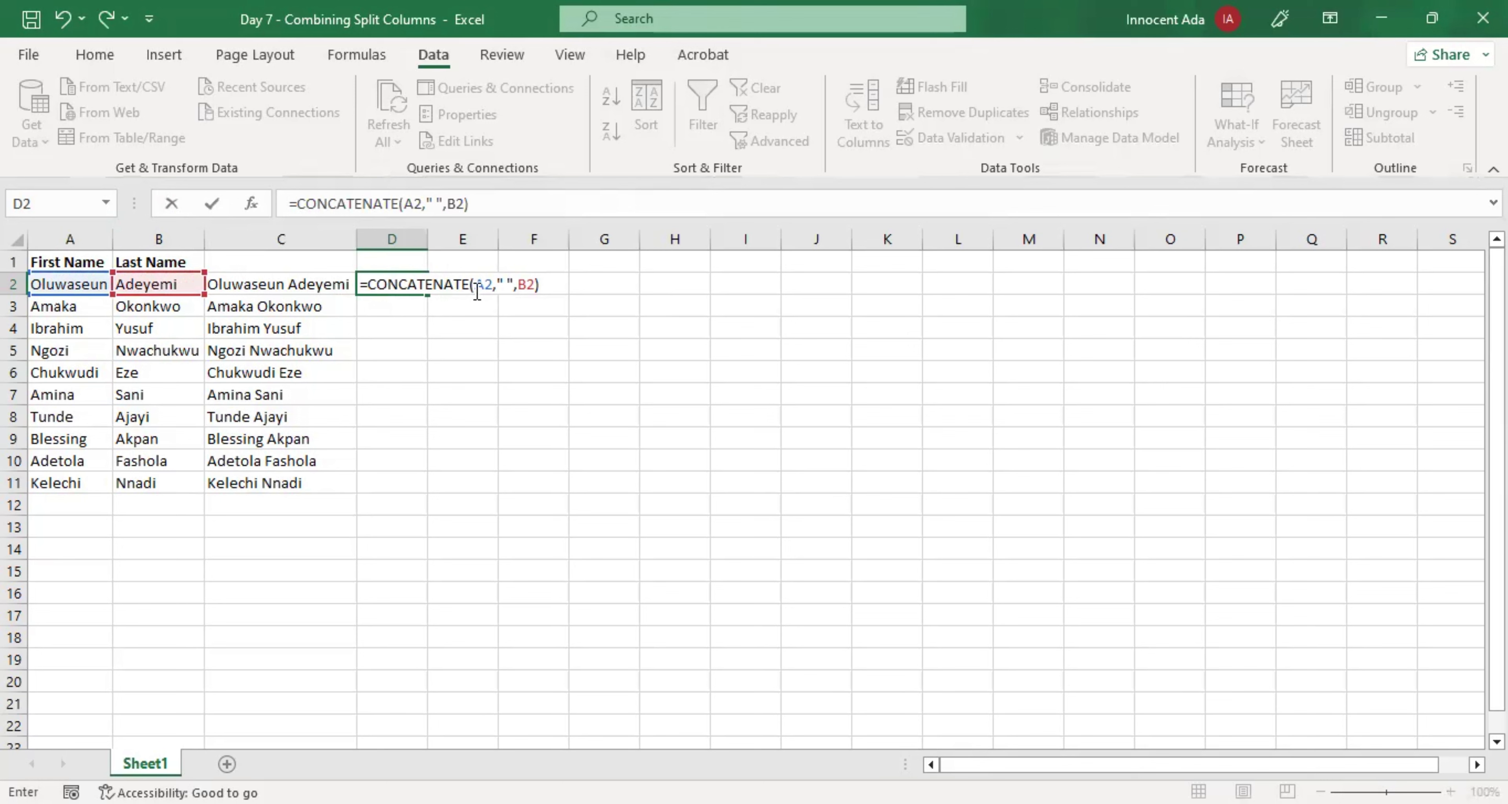
{"action": "left_click", "coordinate": [506, 287]}
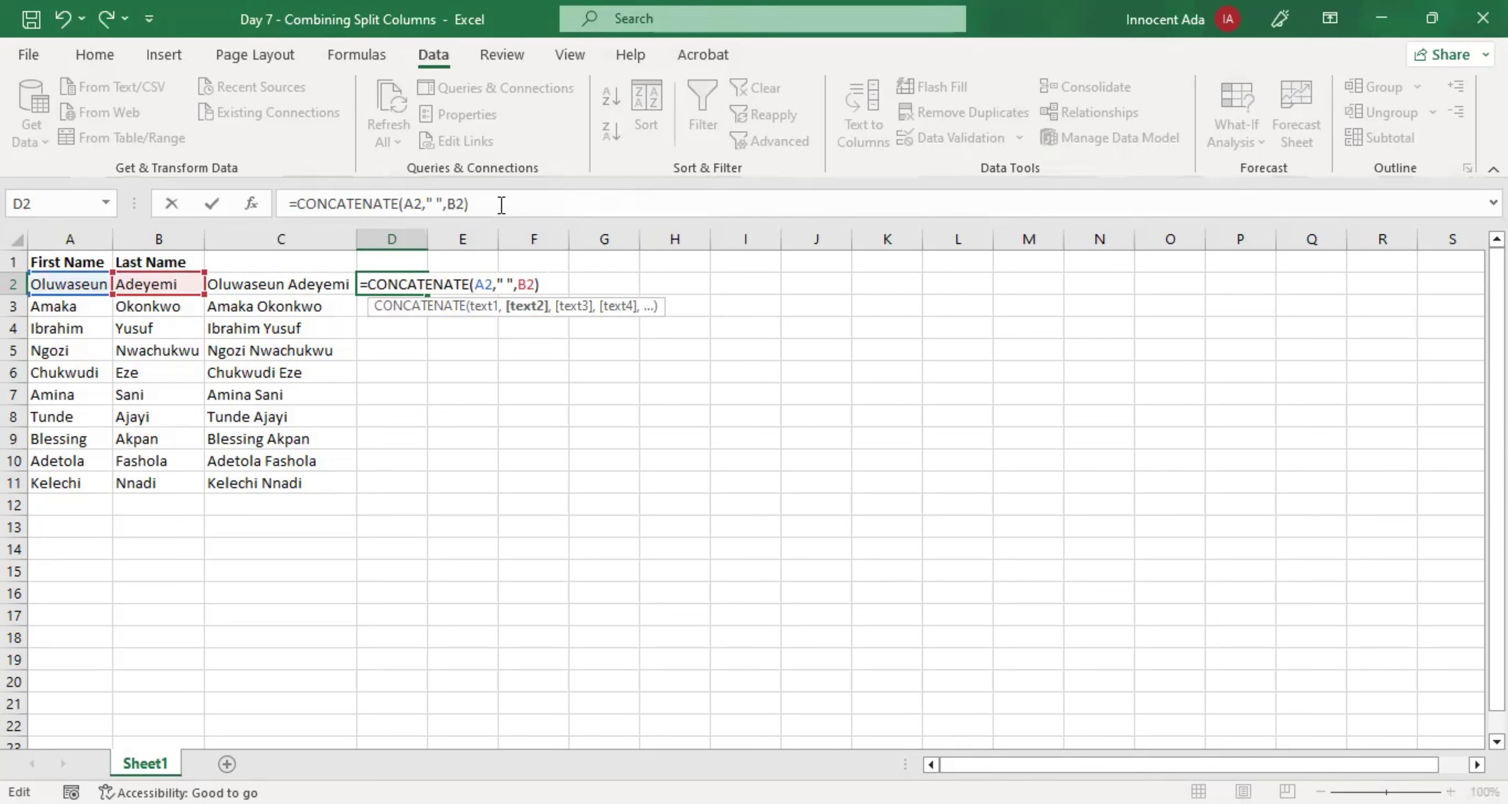
{"action": "key", "text": "Return"}
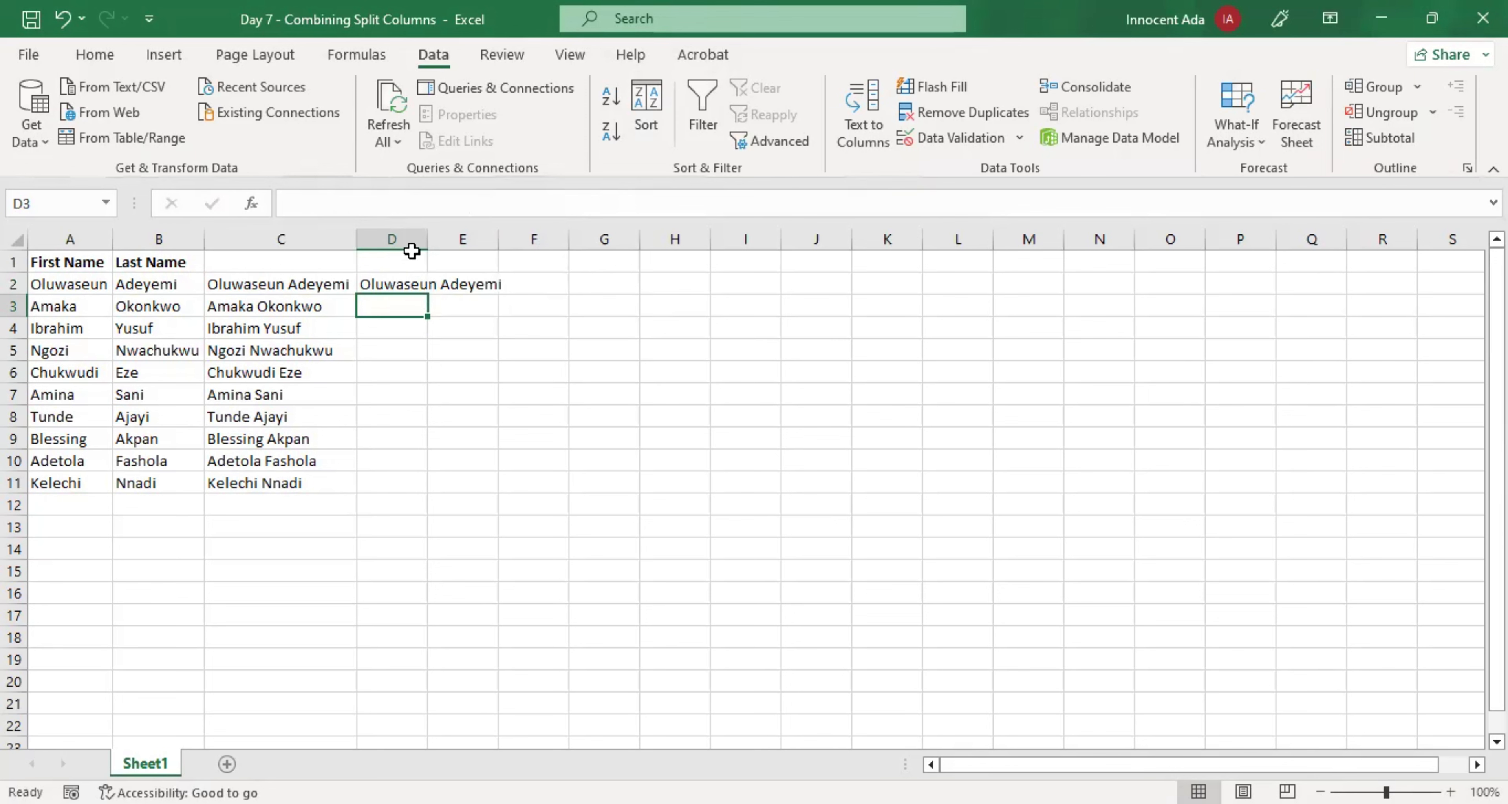
Step: Widen column D to fit its content and fill the CONCATENATE formula from D2 down to D11
{"action": "left_click", "coordinate": [432, 284]}
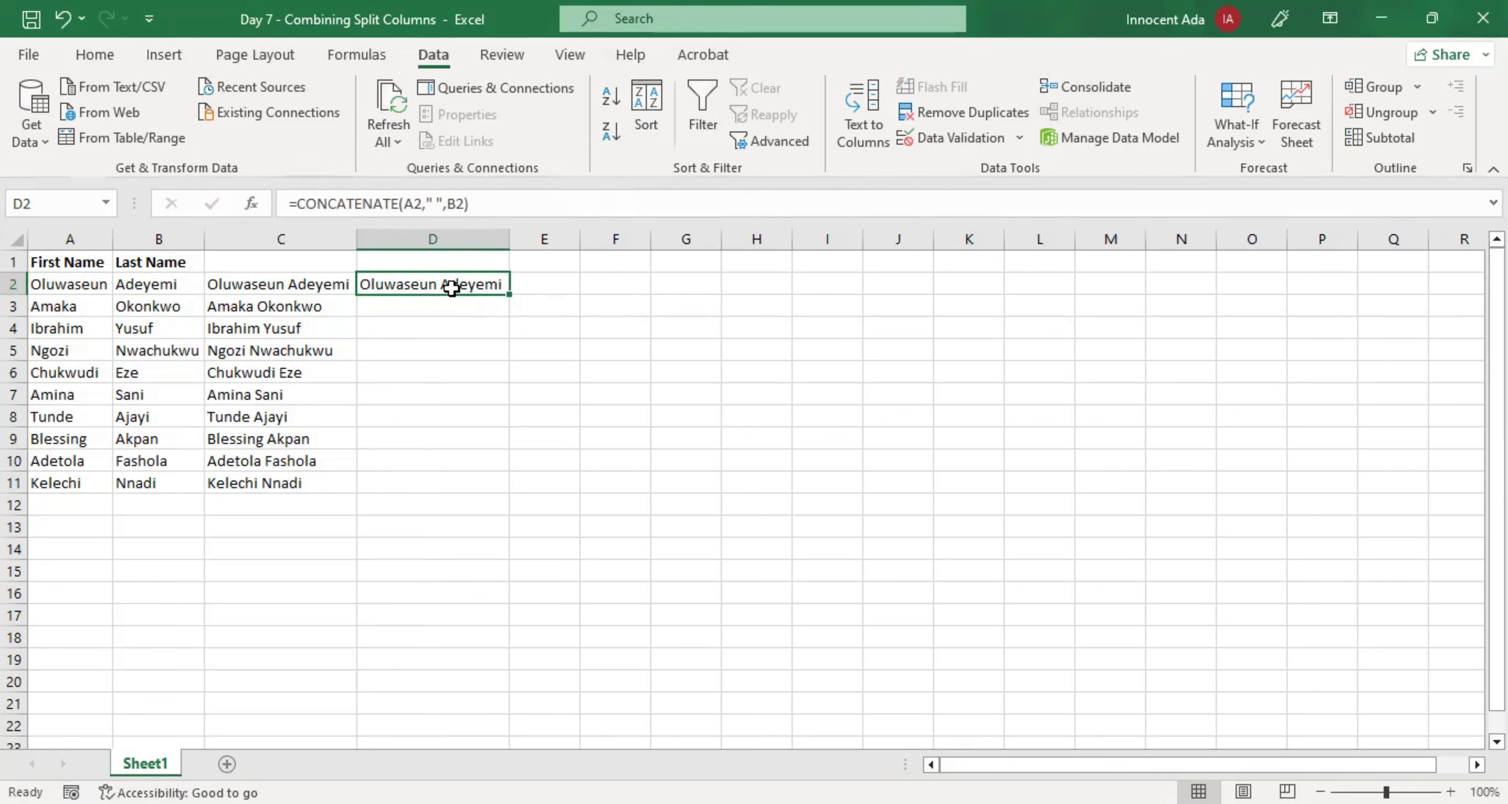
{"action": "double_click", "coordinate": [513, 293]}
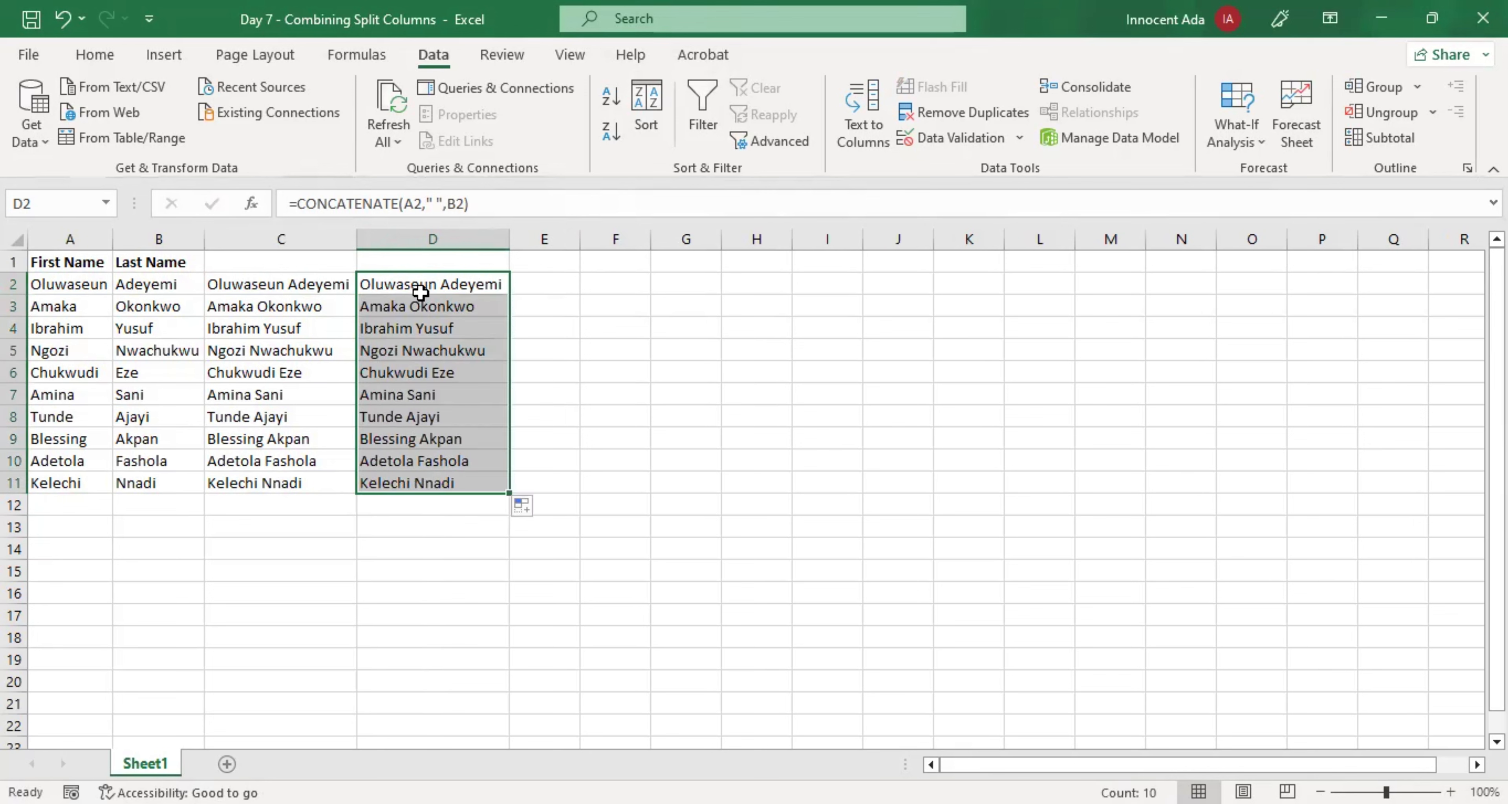
Step: Clear the last name in B5 to test the formulas in C5 and D5, and undo the deletion
{"action": "left_click", "coordinate": [425, 343]}
{"action": "left_click", "coordinate": [323, 346]}
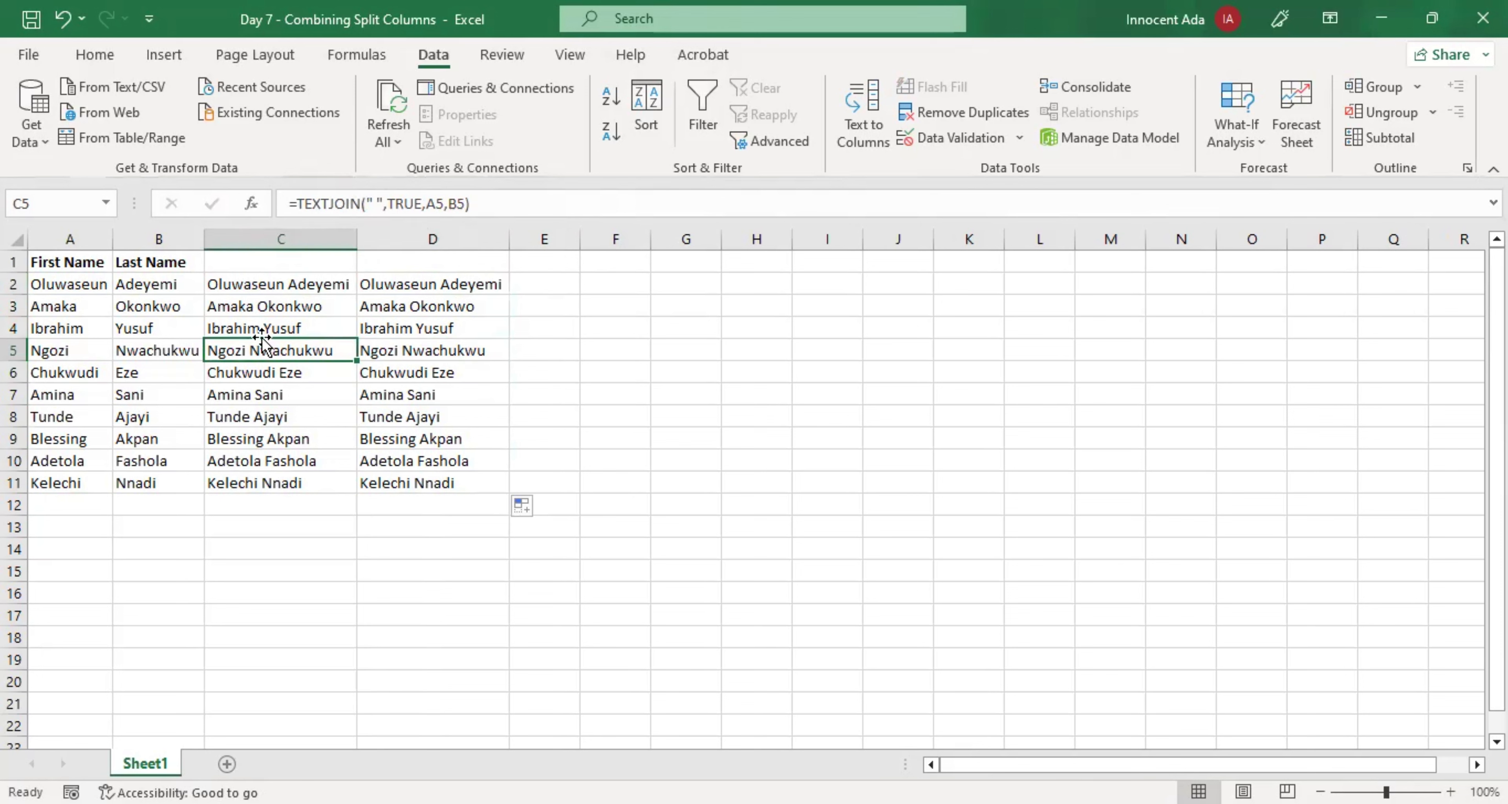
{"action": "left_click", "coordinate": [144, 352]}
{"action": "key", "text": "Delete"}
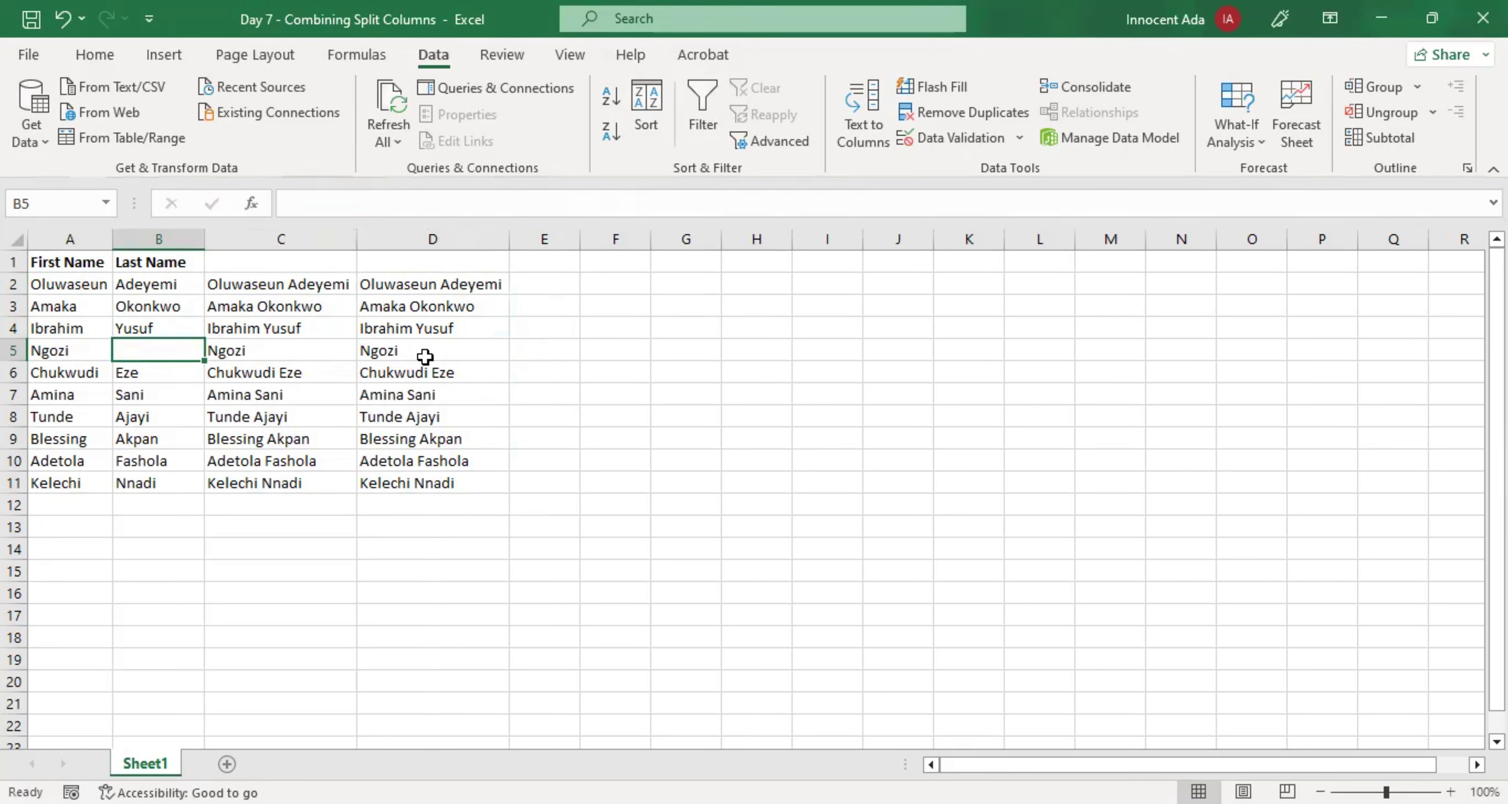
{"action": "key", "text": "ctrl+z"}
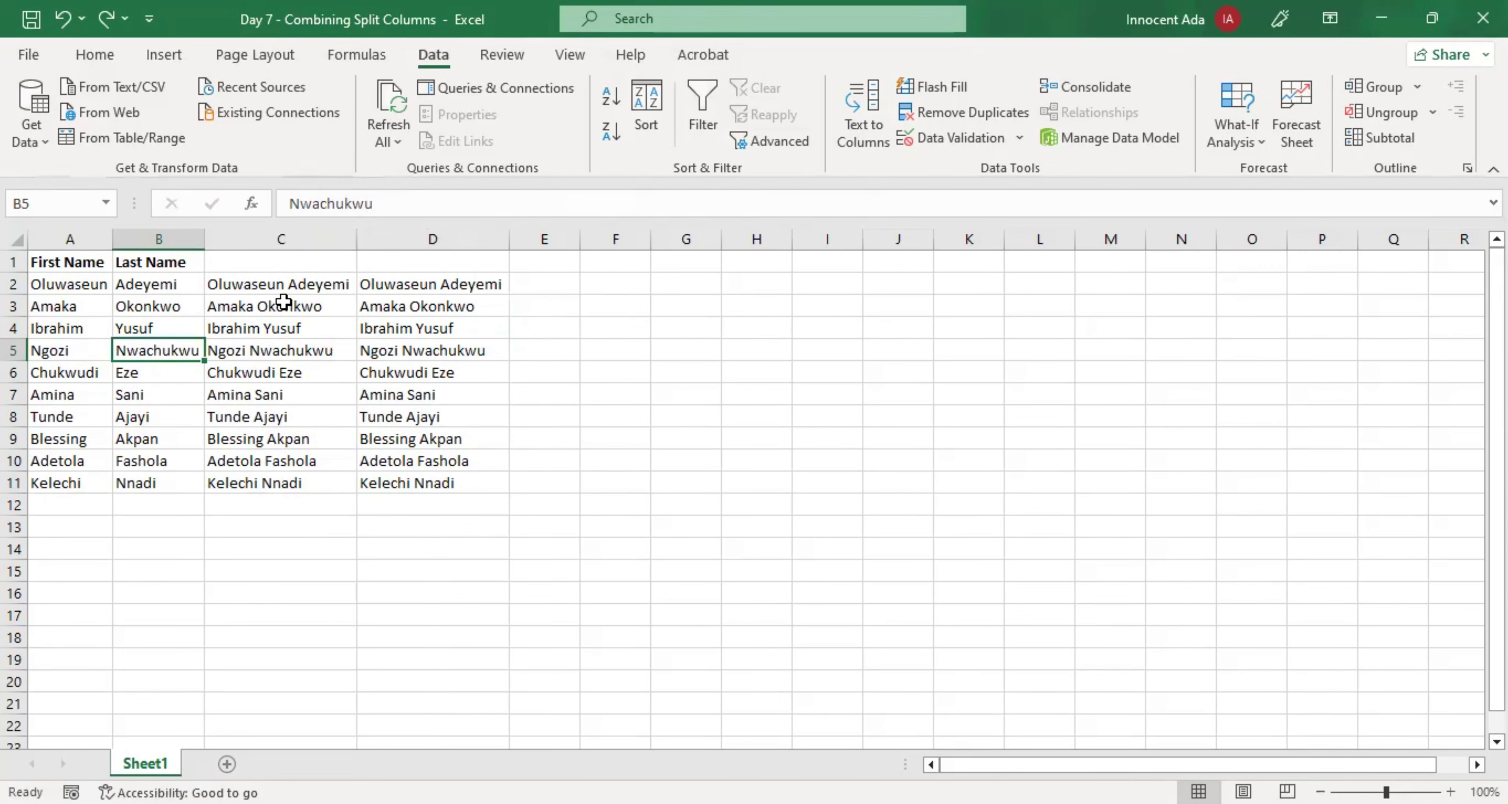
Step: Copy the combined names in C2:C11 and paste them as values starting at F2
{"action": "left_click", "coordinate": [248, 285]}
{"action": "left_click_drag", "start_coordinate": [248, 285], "coordinate": [279, 482]}
{"action": "key", "text": "ctrl+c"}
{"action": "right_click", "coordinate": [606, 287]}
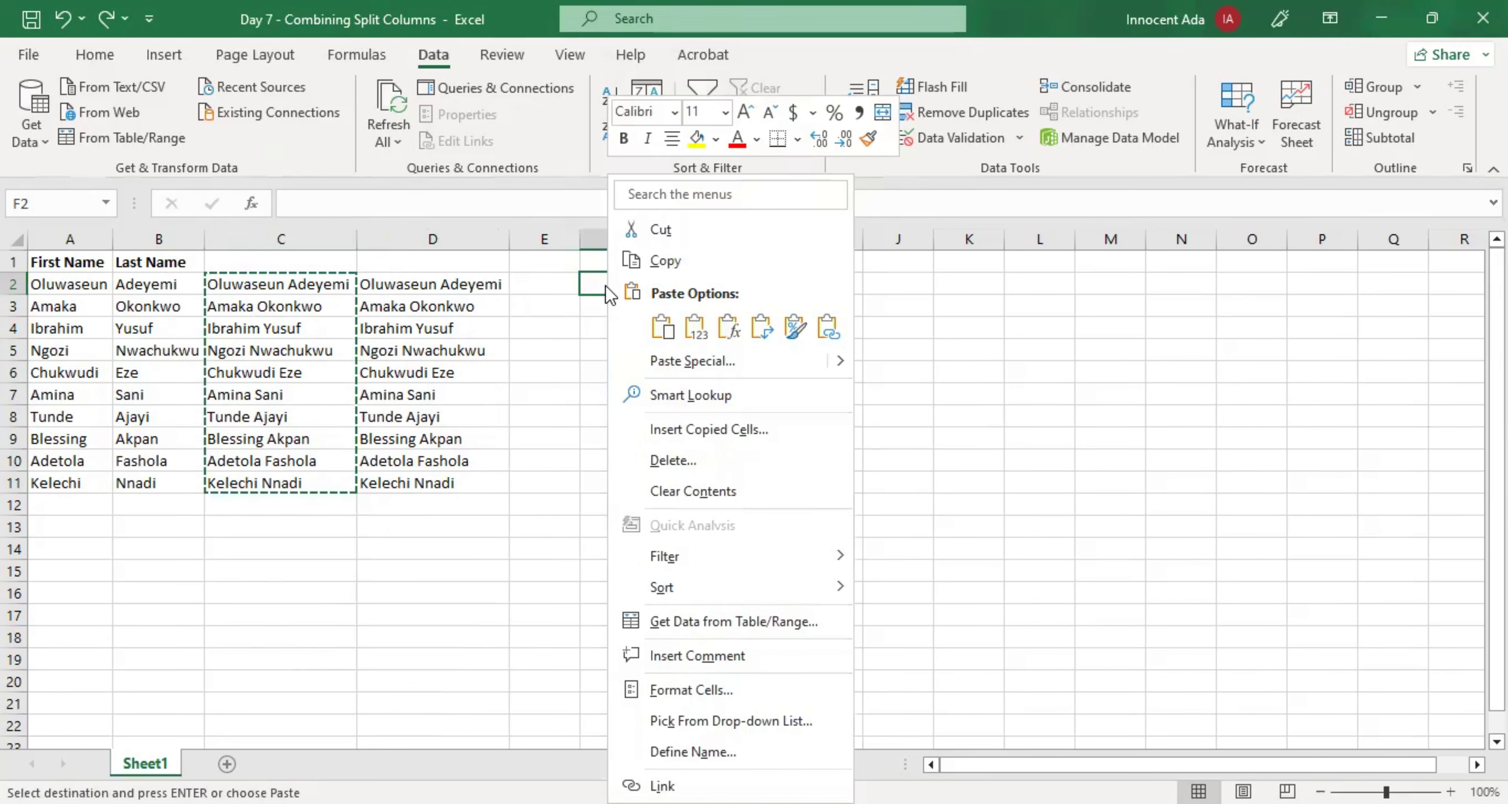
{"action": "left_click", "coordinate": [694, 328]}
Step: Clear the last name in B6 and check the pasted value in F6
{"action": "left_click", "coordinate": [157, 373]}
{"action": "key", "text": "Delete"}
{"action": "left_click", "coordinate": [656, 372]}
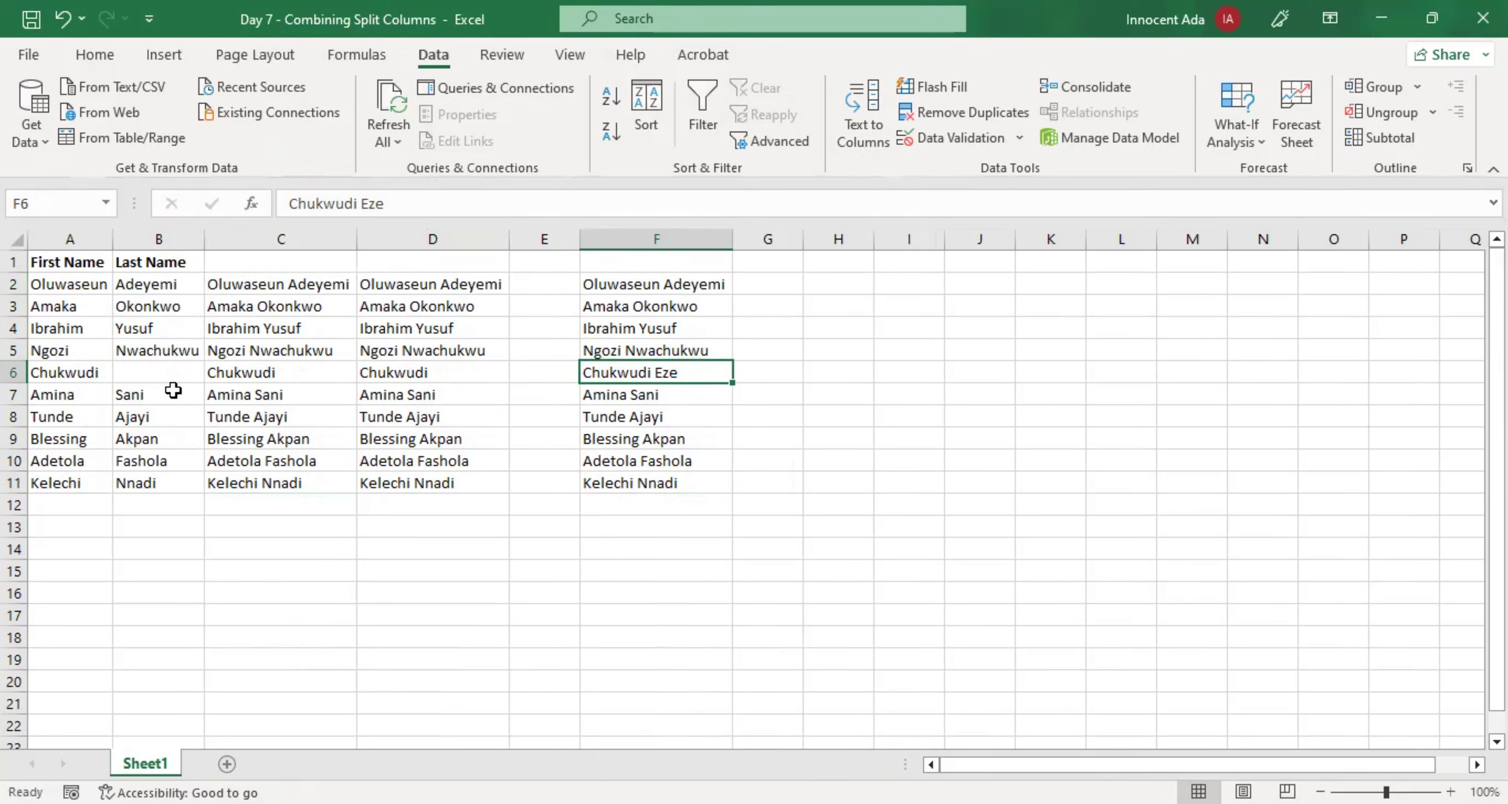